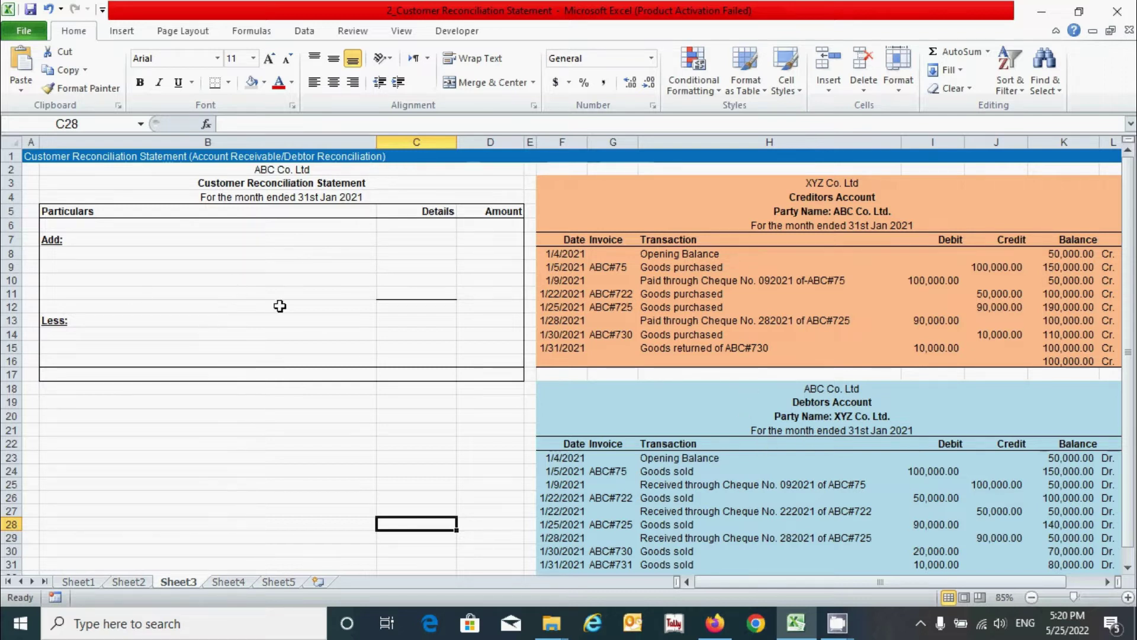
left_click(171, 257)
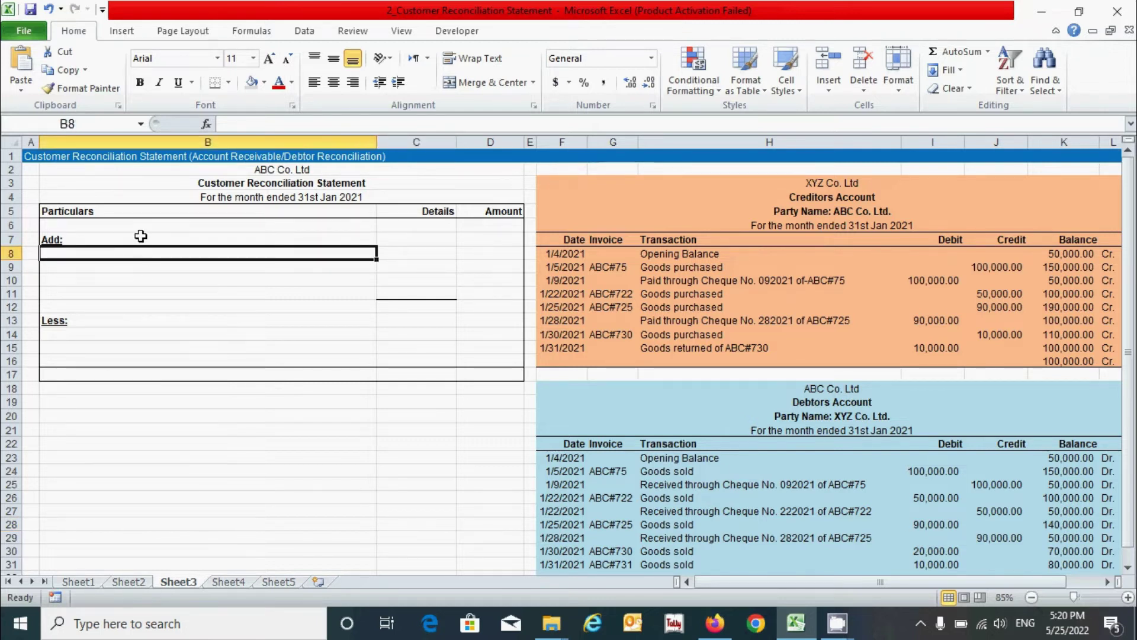
left_click(115, 331)
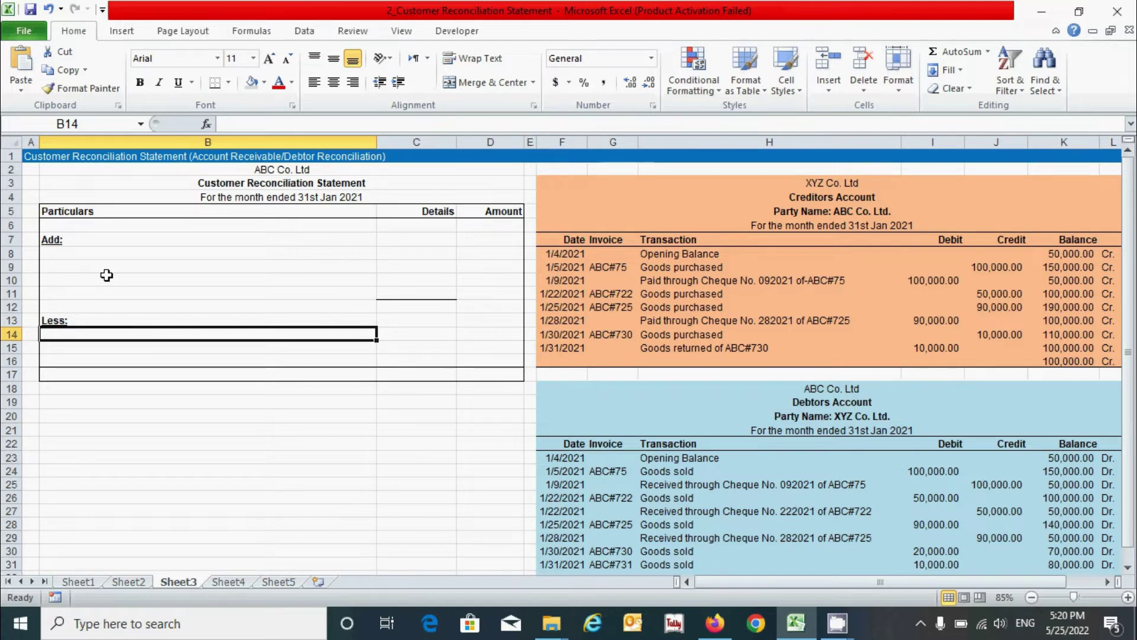
left_click(124, 226)
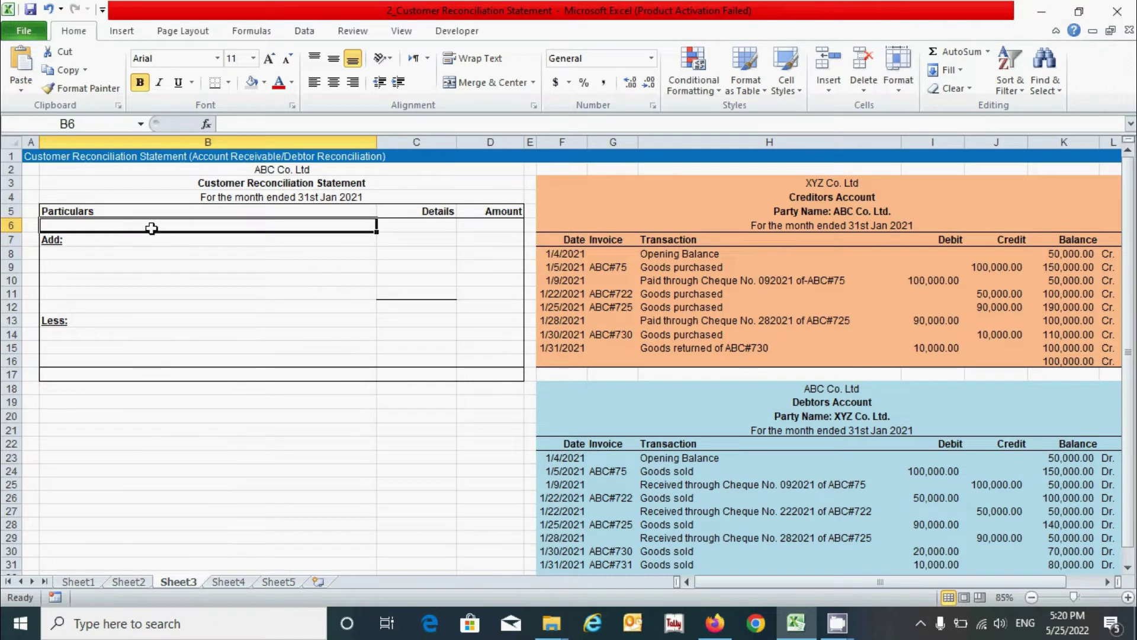
left_click(113, 373)
left_click(127, 228)
left_click(208, 377)
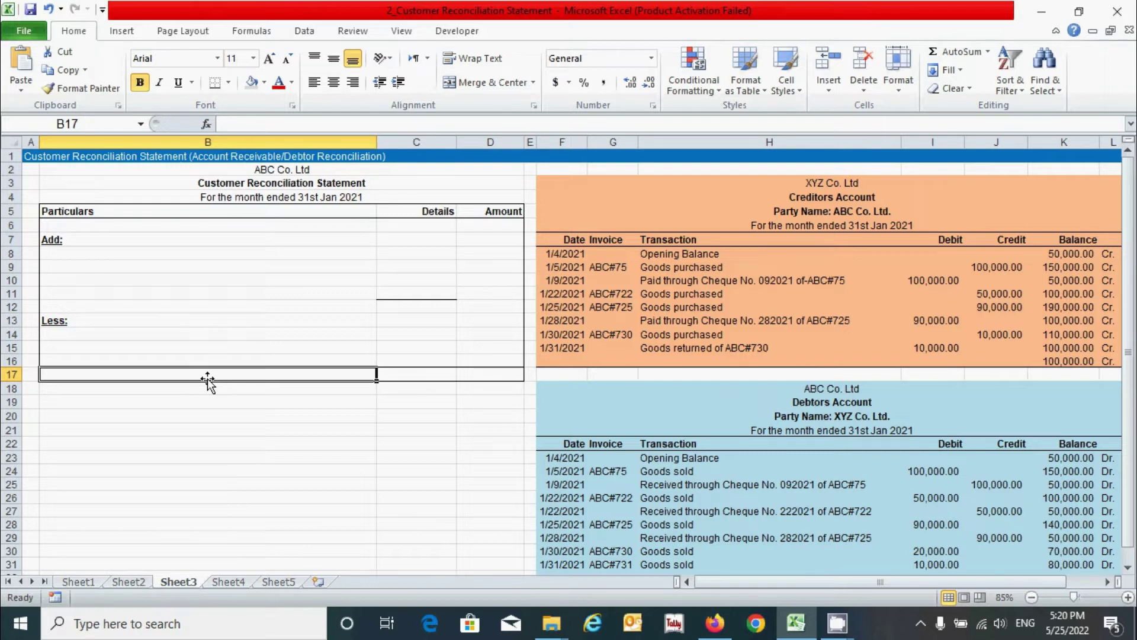
- Enter "Balance as per Customer Book" in cell B6 with an amount of 100000 in D6
left_click(300, 231)
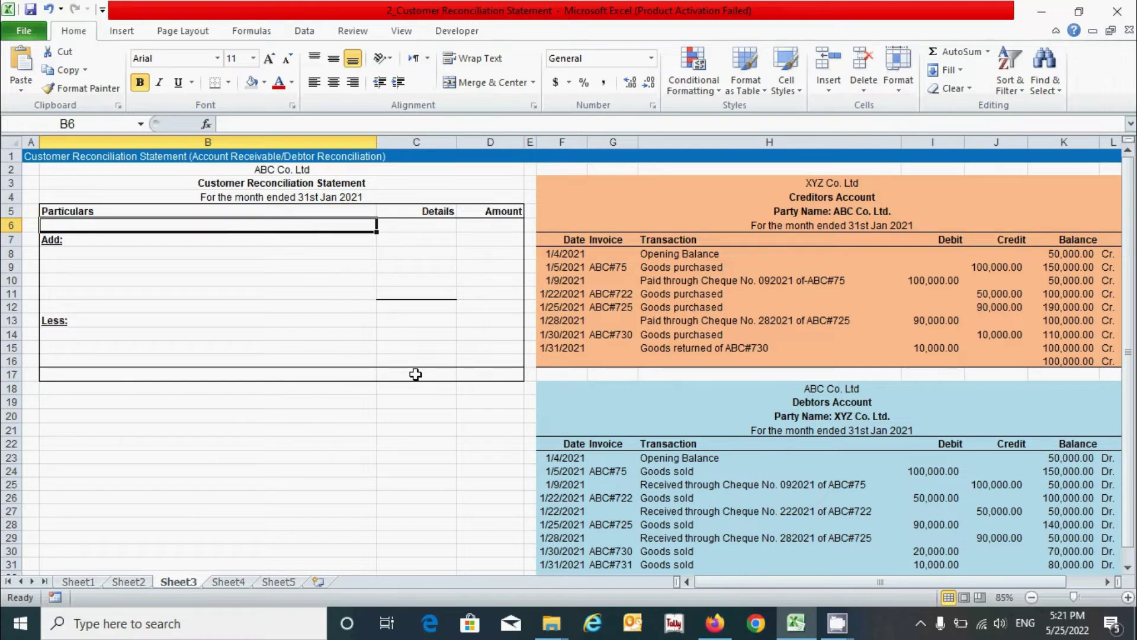
type("Balan")
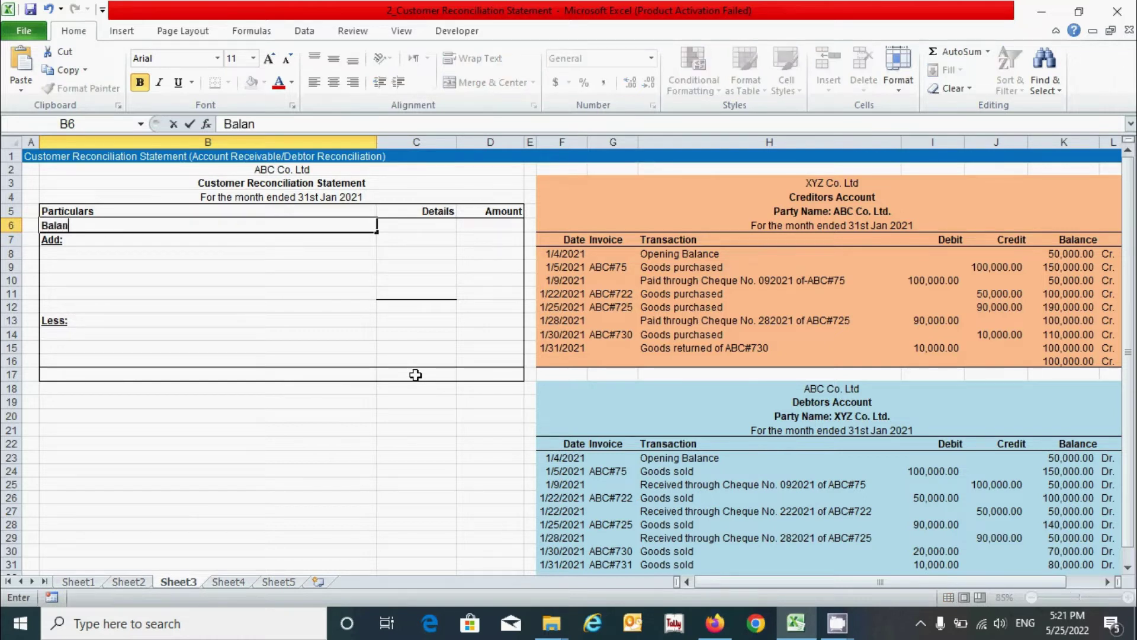
type("ce as per Customer Book")
key("Tab")
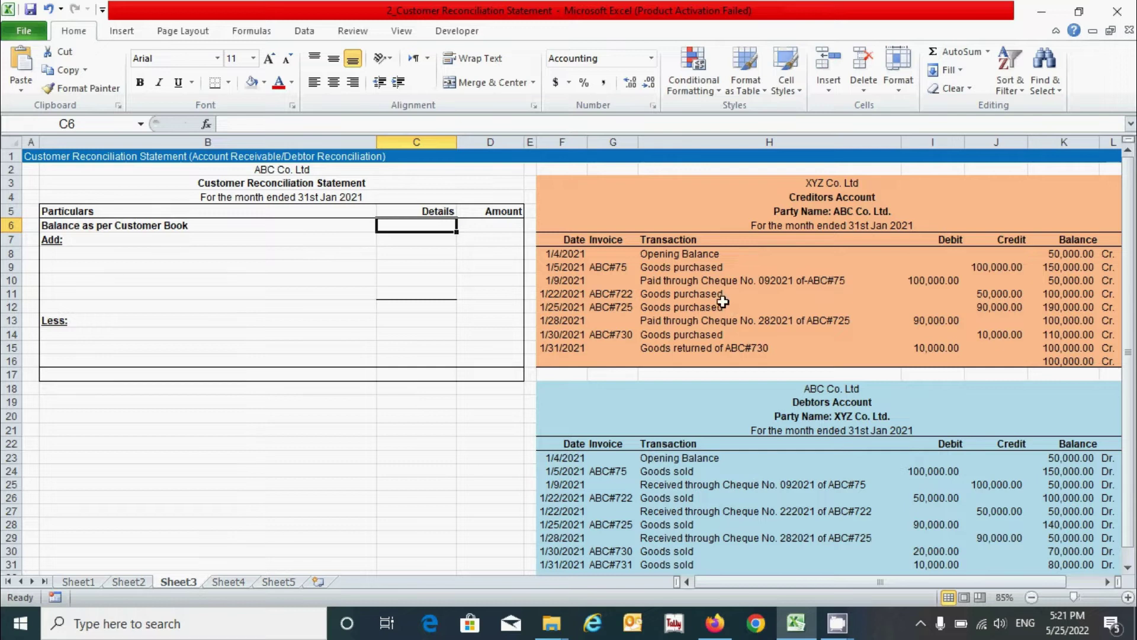
left_click(476, 229)
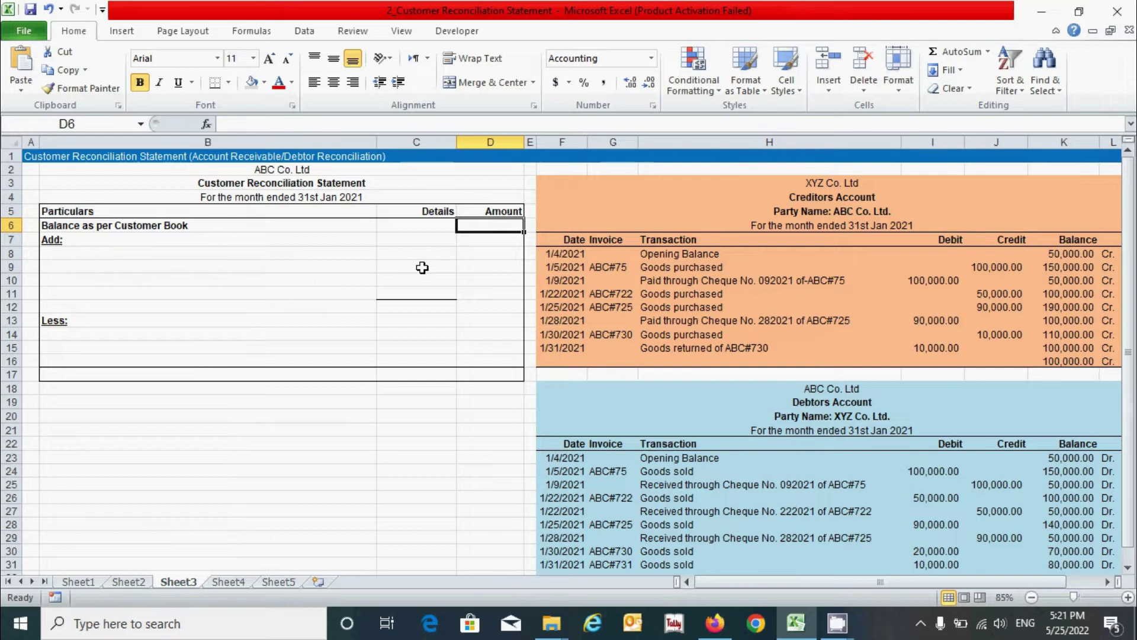
type("100000")
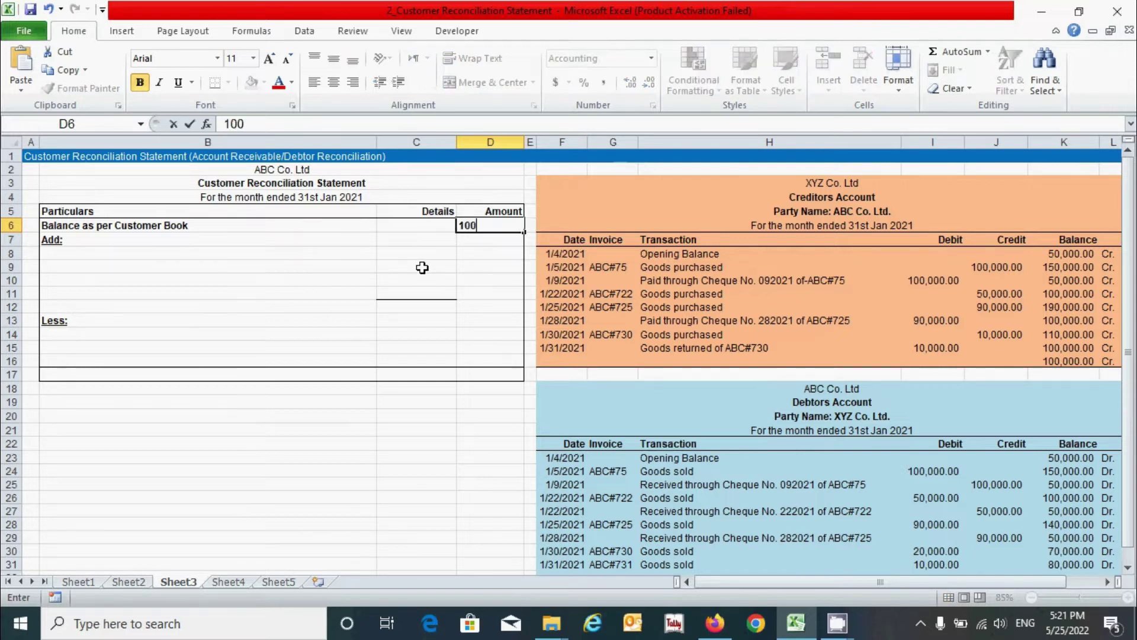
key("Return")
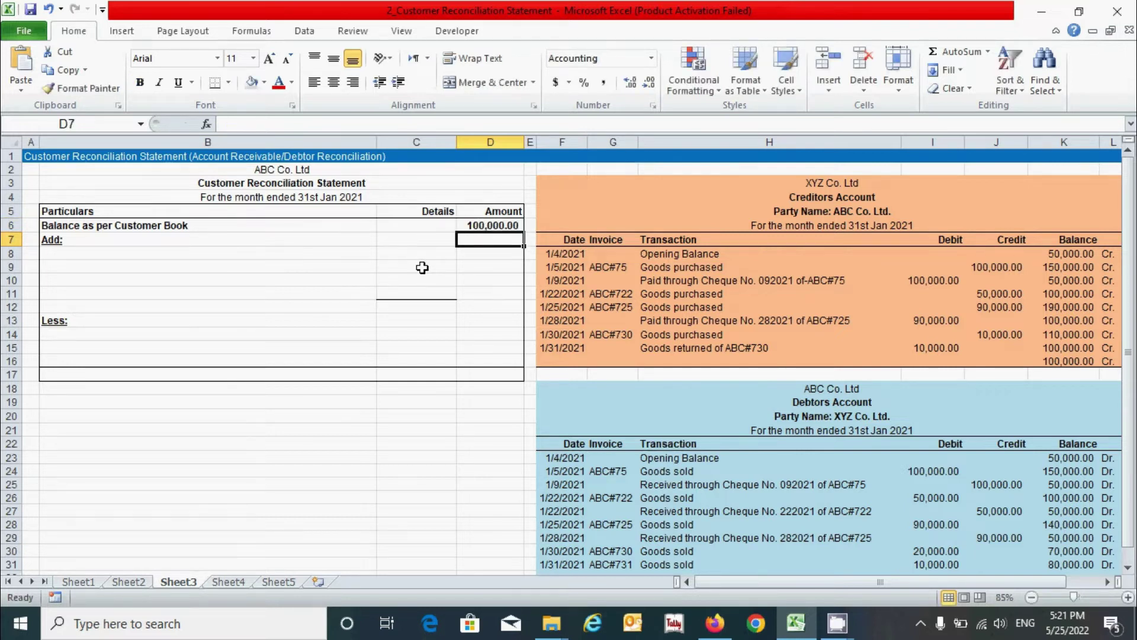
- Label the statement's closing row in cell B17 "Balance as per Our Book"
left_click(216, 373)
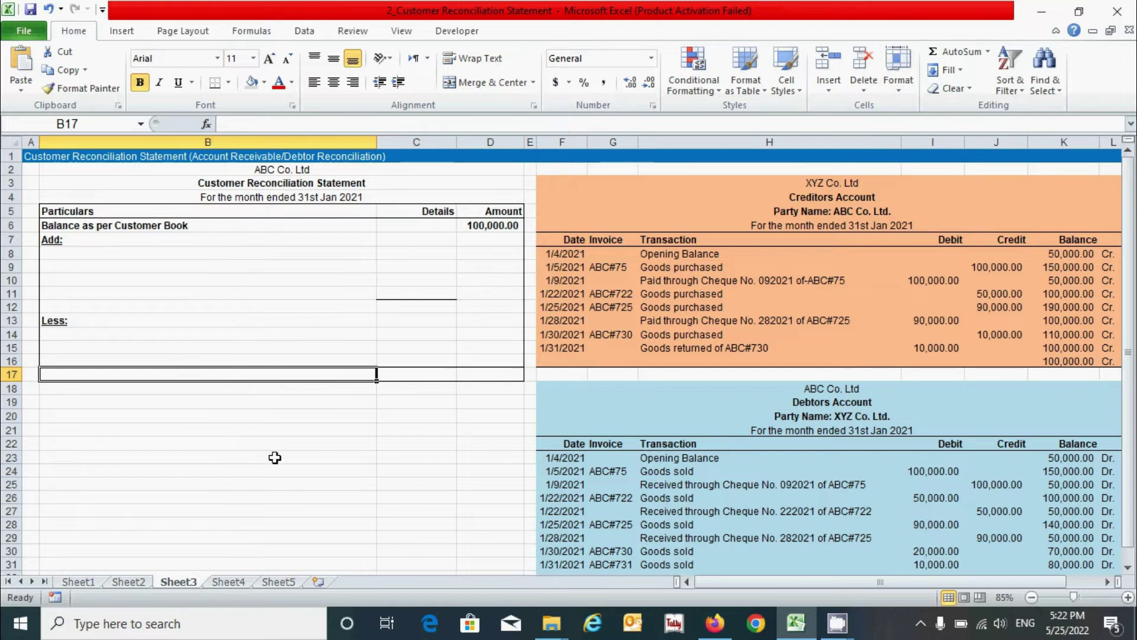
type("Balance")
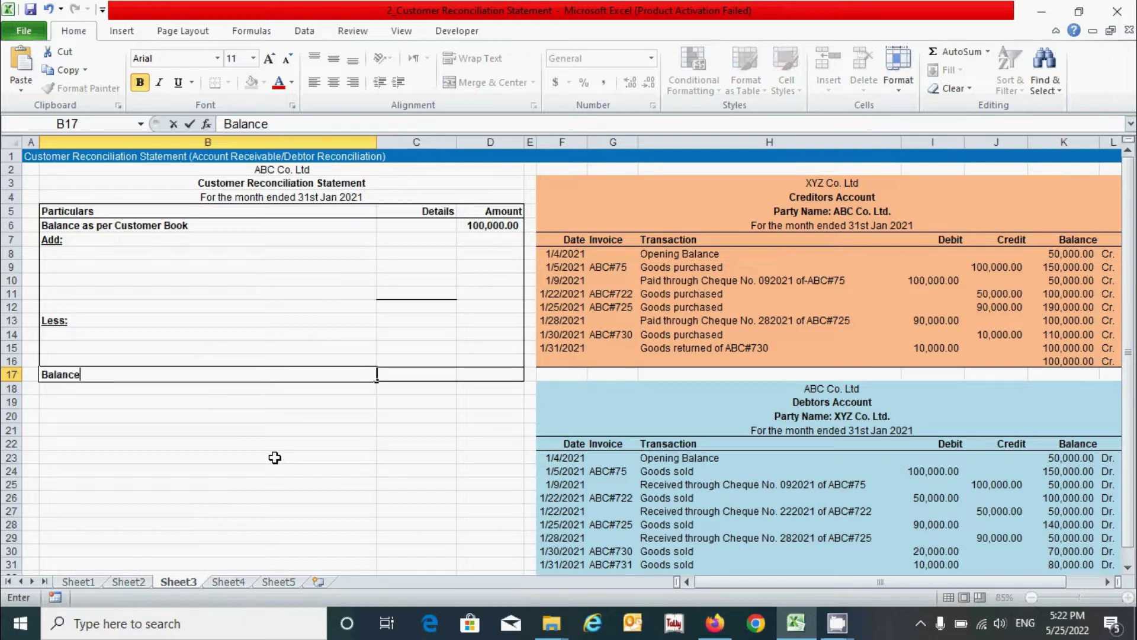
type(" as per O")
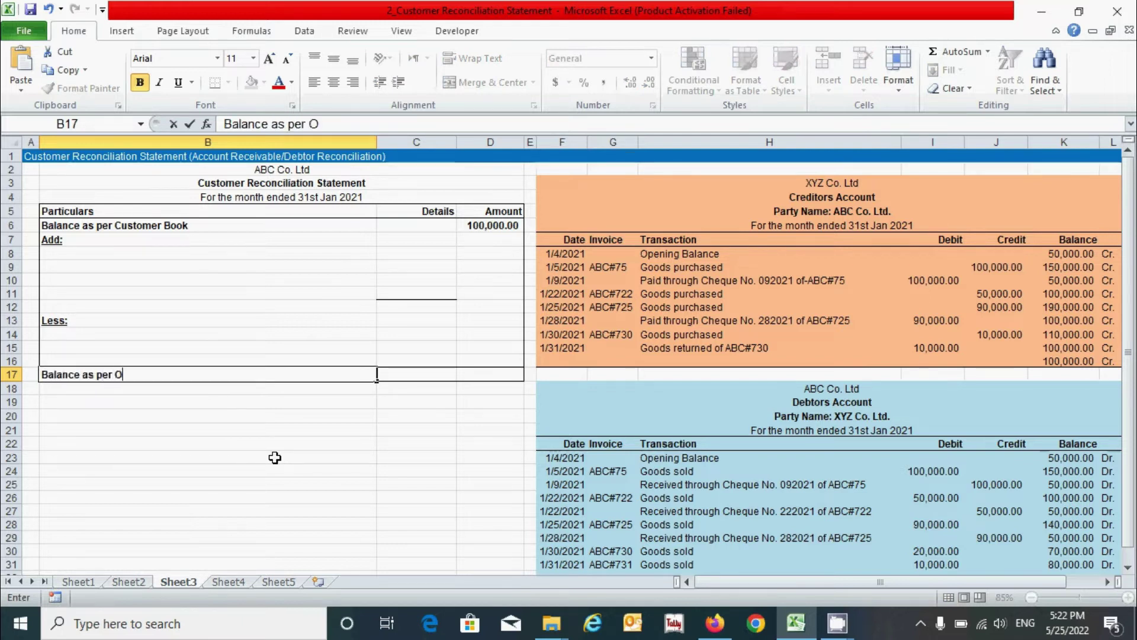
type("ur BOOK")
key("BackSpace")
key("BackSpace")
key("BackSpace")
type("ook")
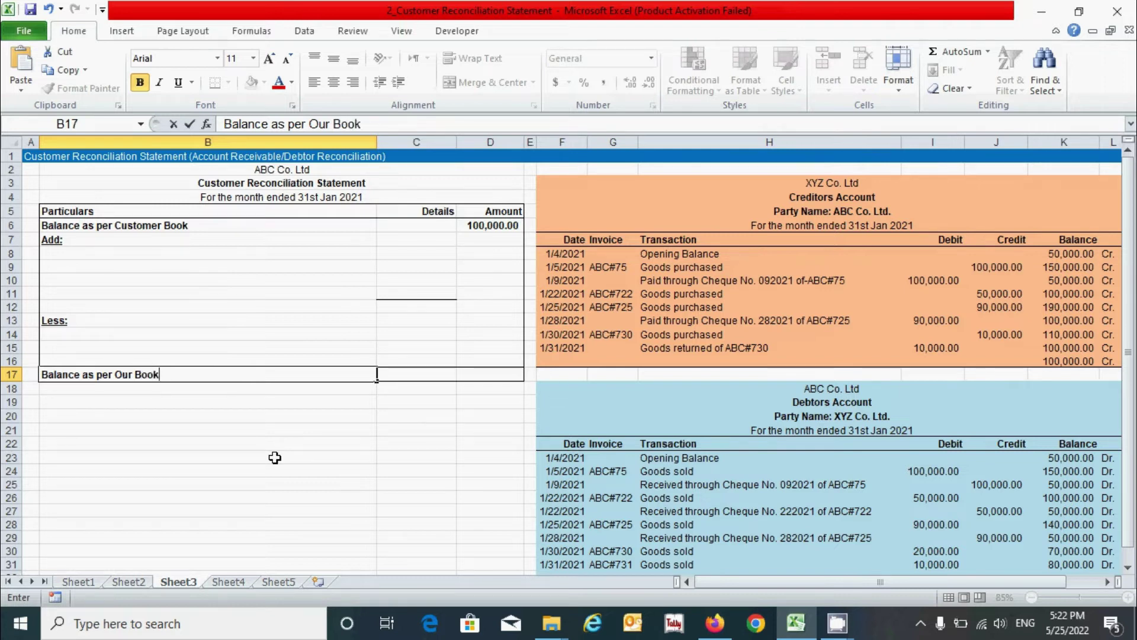
key("Tab")
left_click(495, 376)
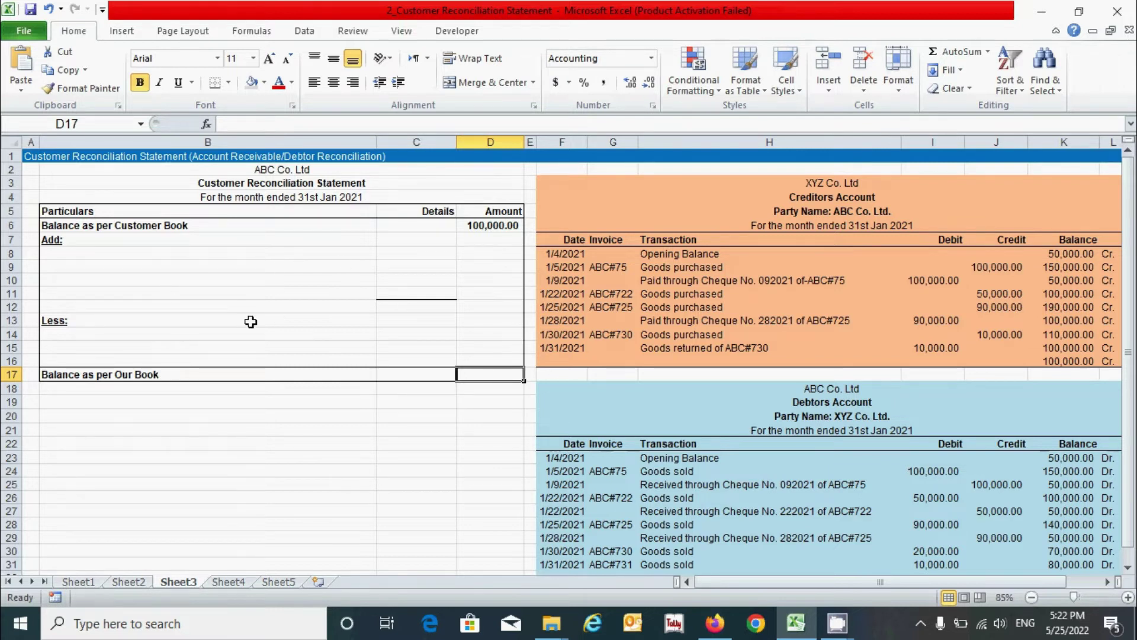
- Compare the unmatched entries for invoice ABC#730 in both accounts on Sheet4 and review the add/less rules on Sheet2
left_click(116, 254)
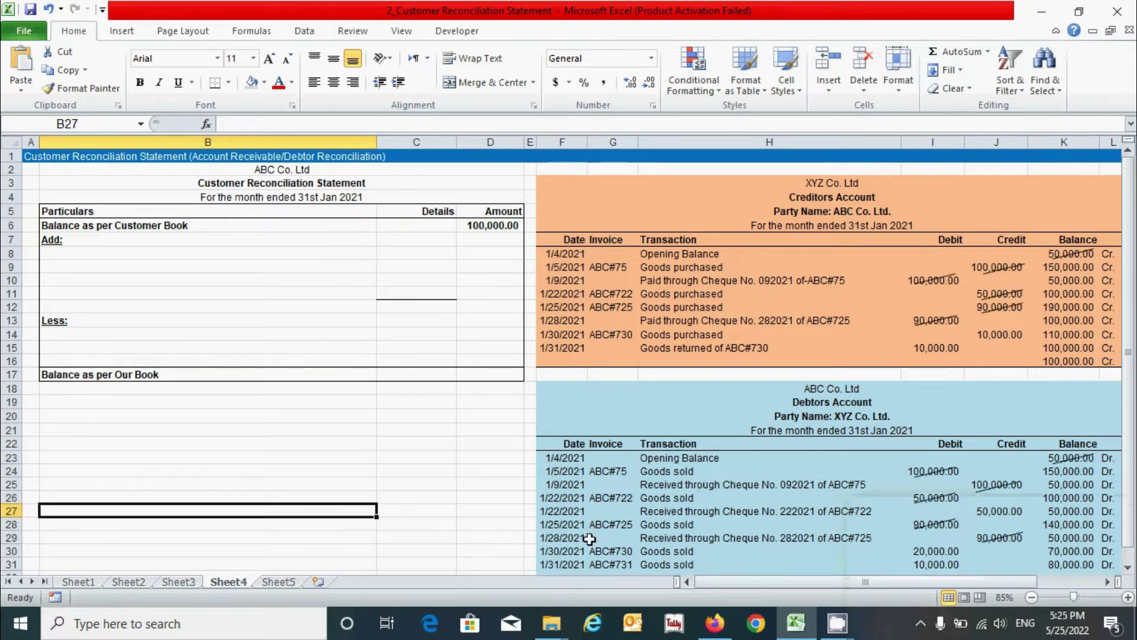
left_click(170, 429)
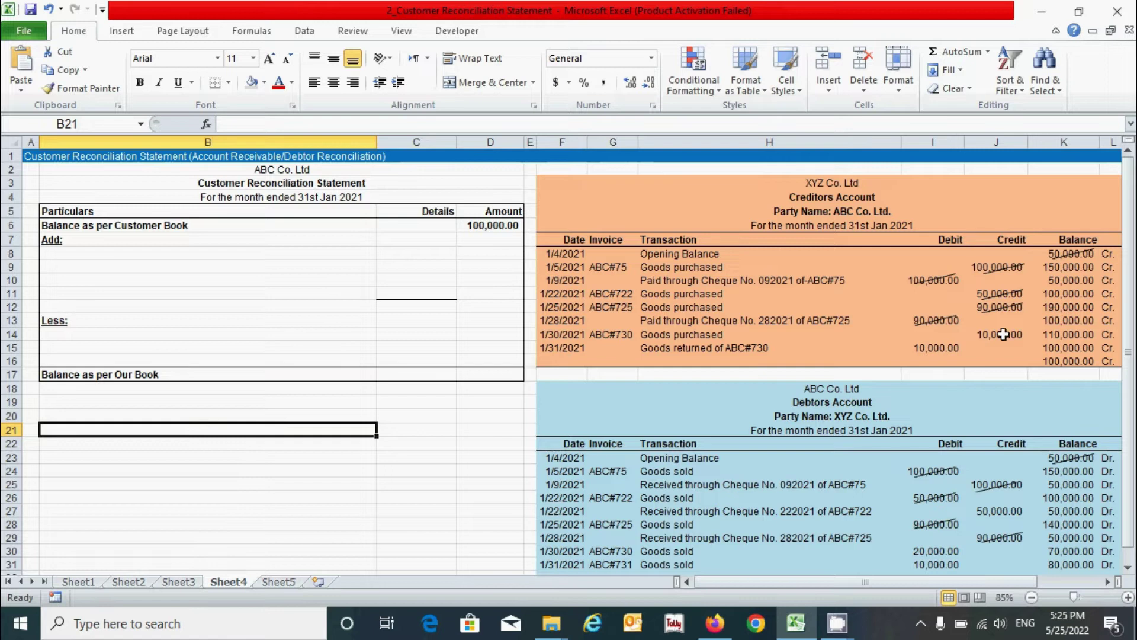
scroll(845, 305, "down", 3)
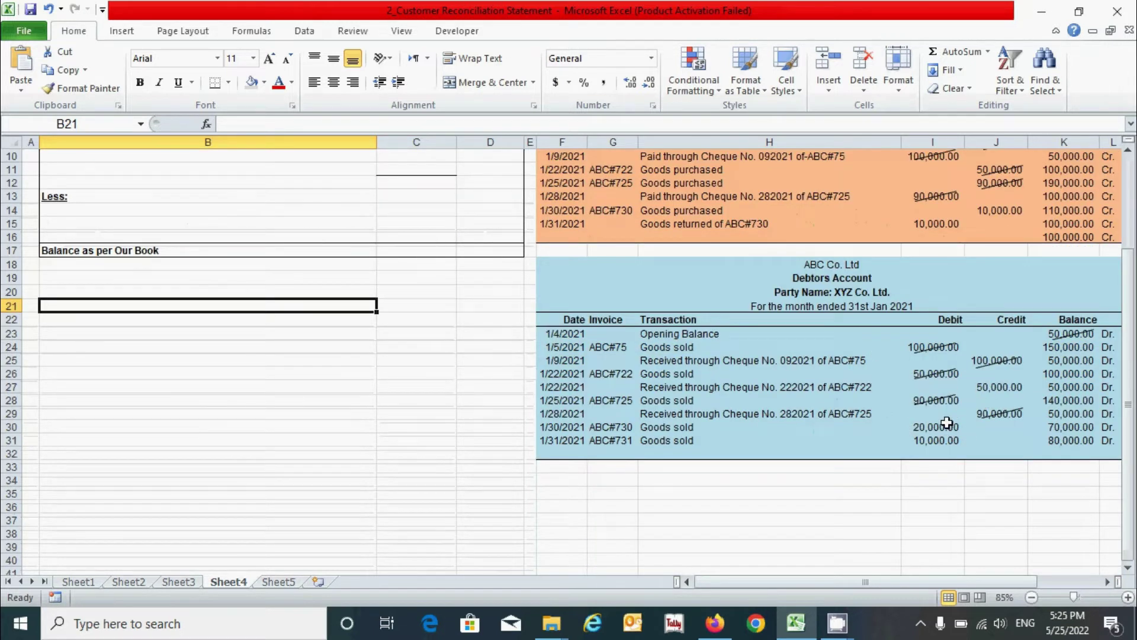
scroll(965, 414, "up", 3)
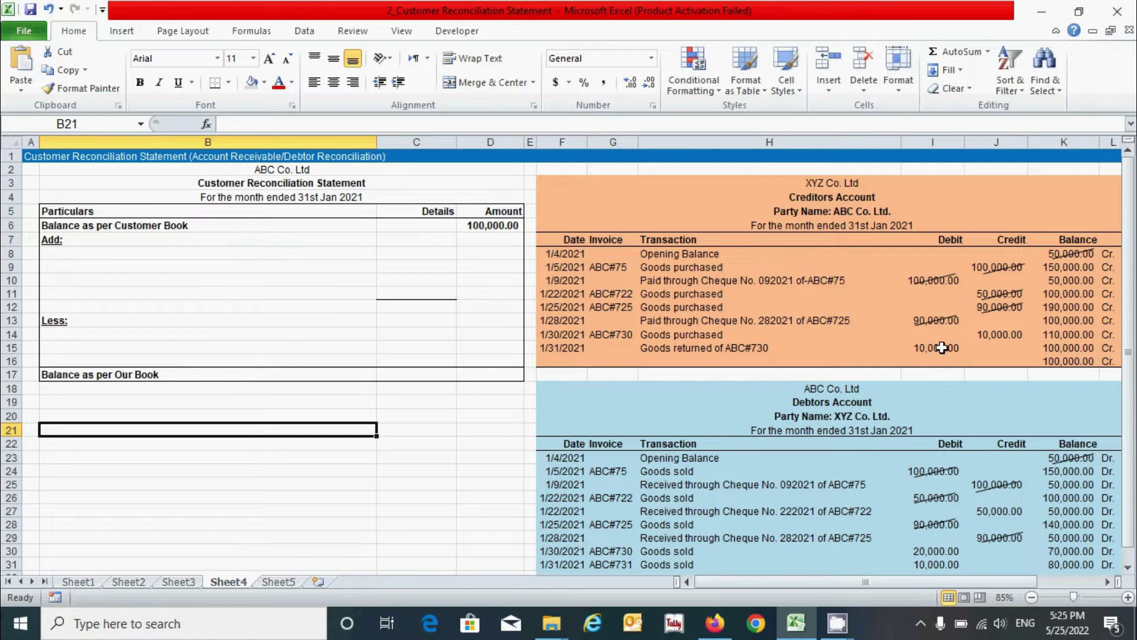
left_click(988, 336)
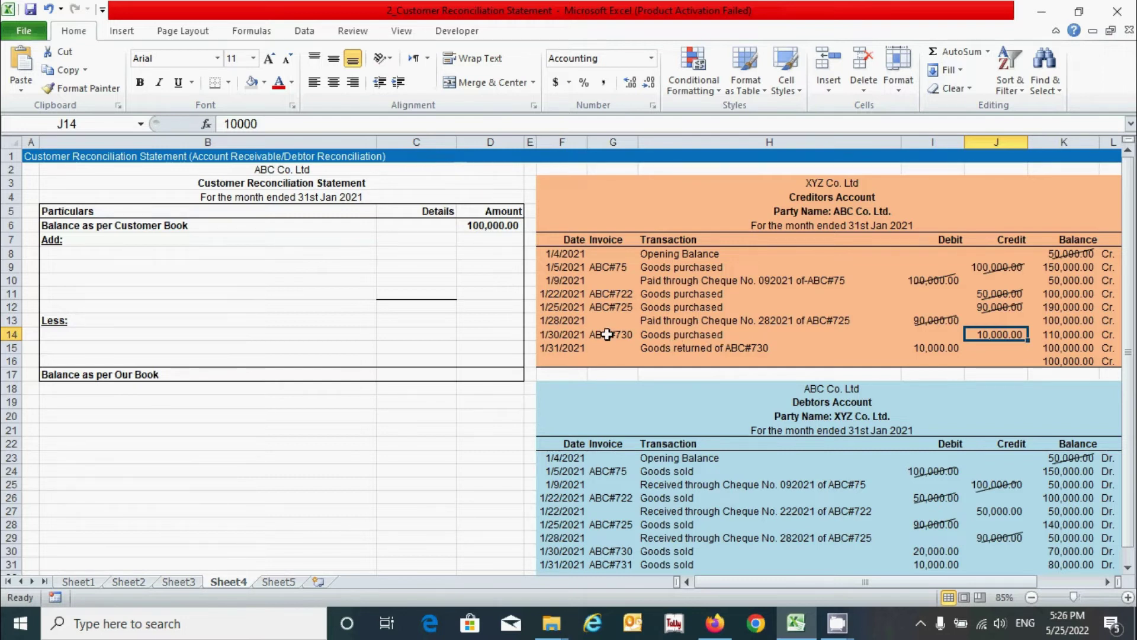
scroll(611, 415, "down", 2)
left_click(616, 469)
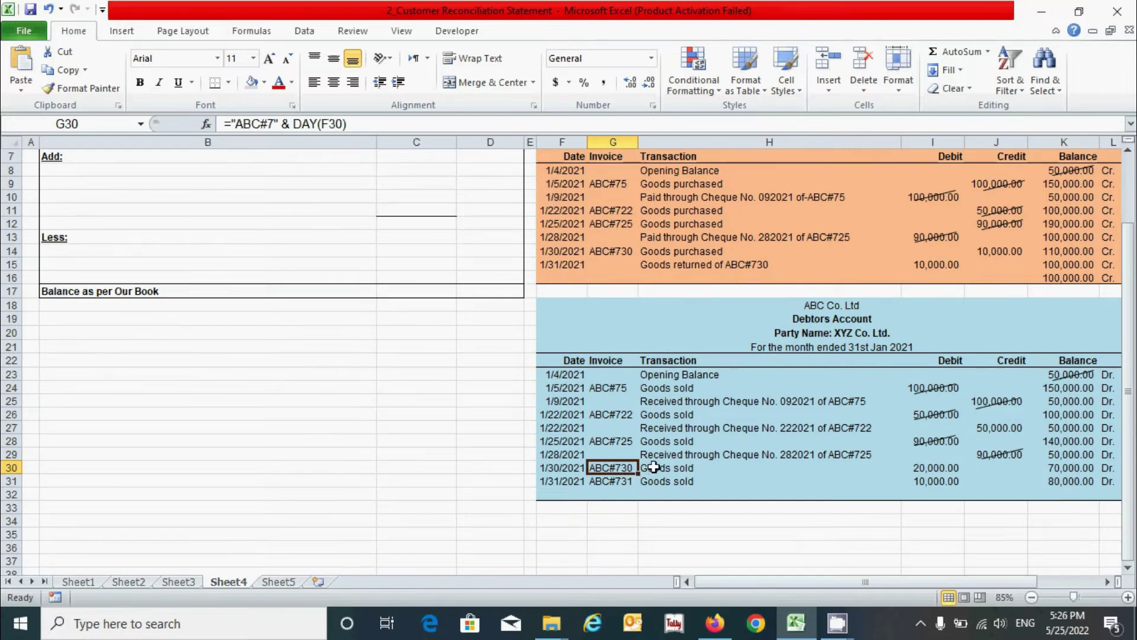
left_click(917, 471)
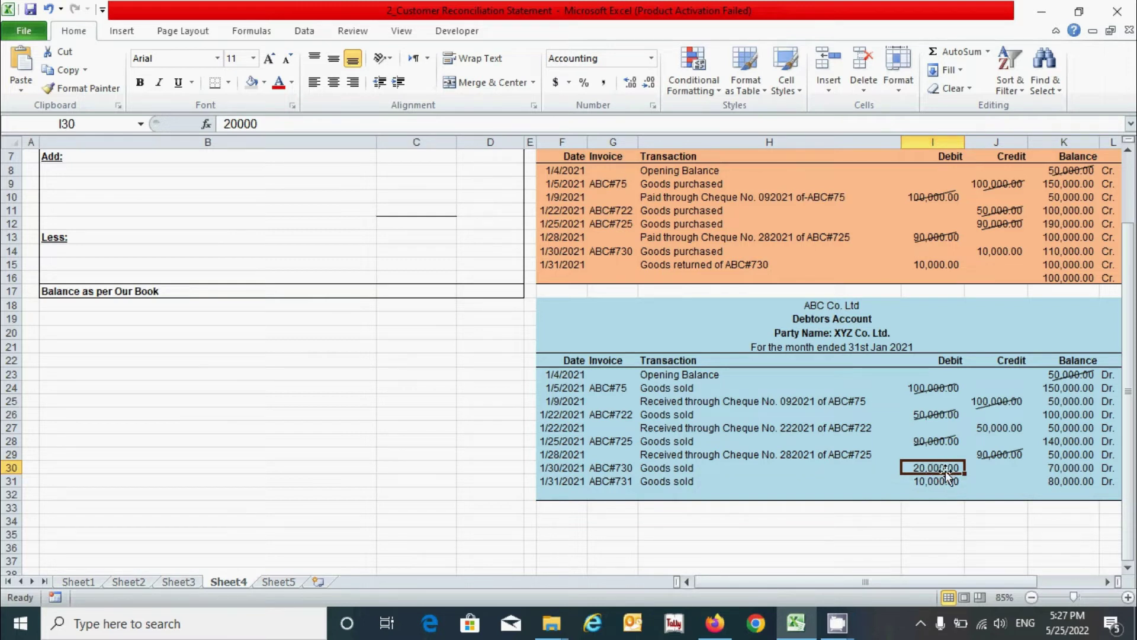
left_click(993, 252)
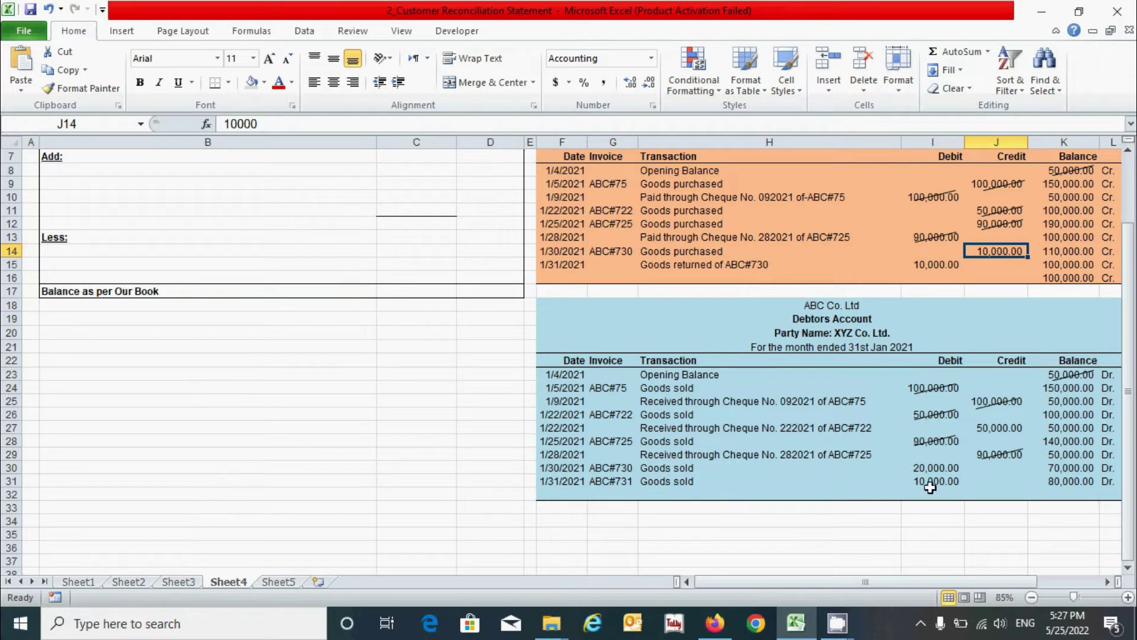
scroll(924, 447, "up", 2)
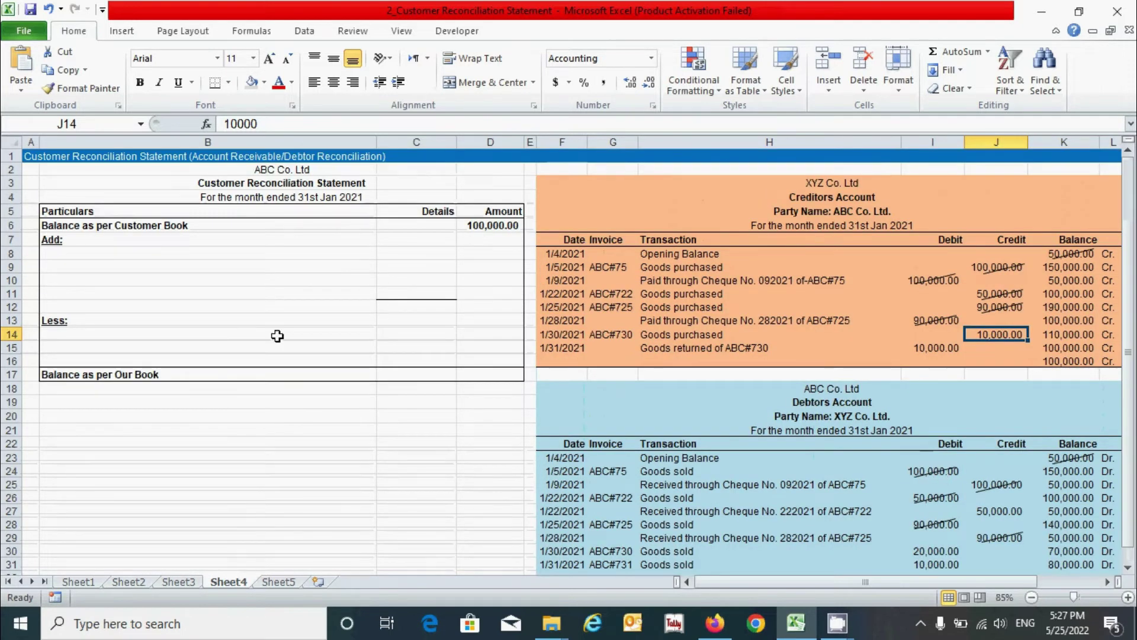
left_click(167, 255)
scroll(818, 423, "down", 1)
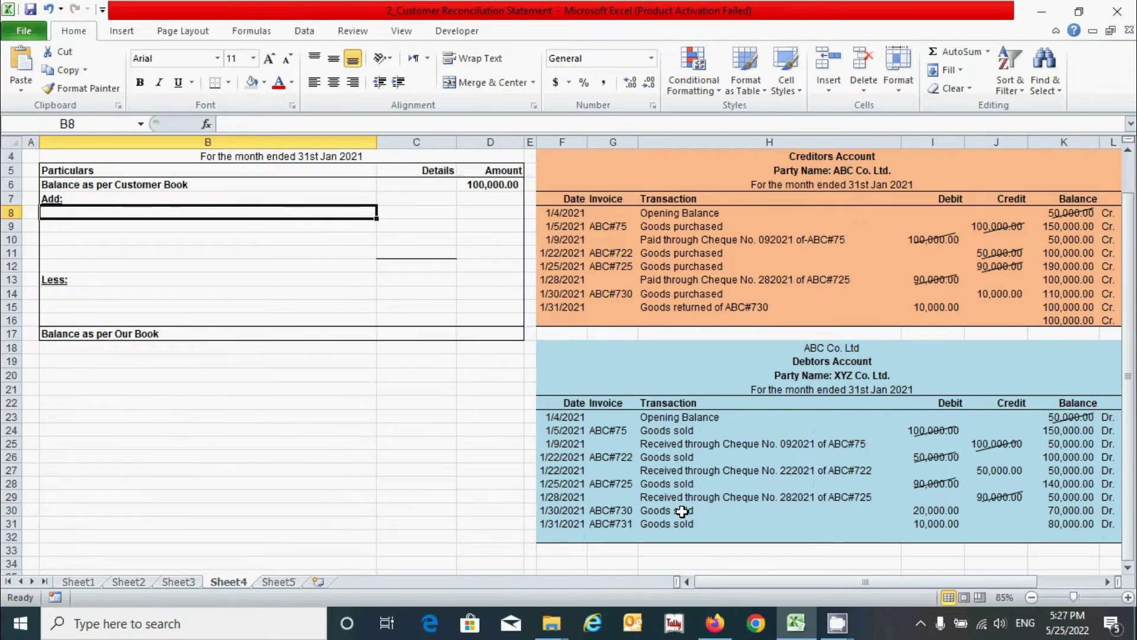
left_click(932, 509)
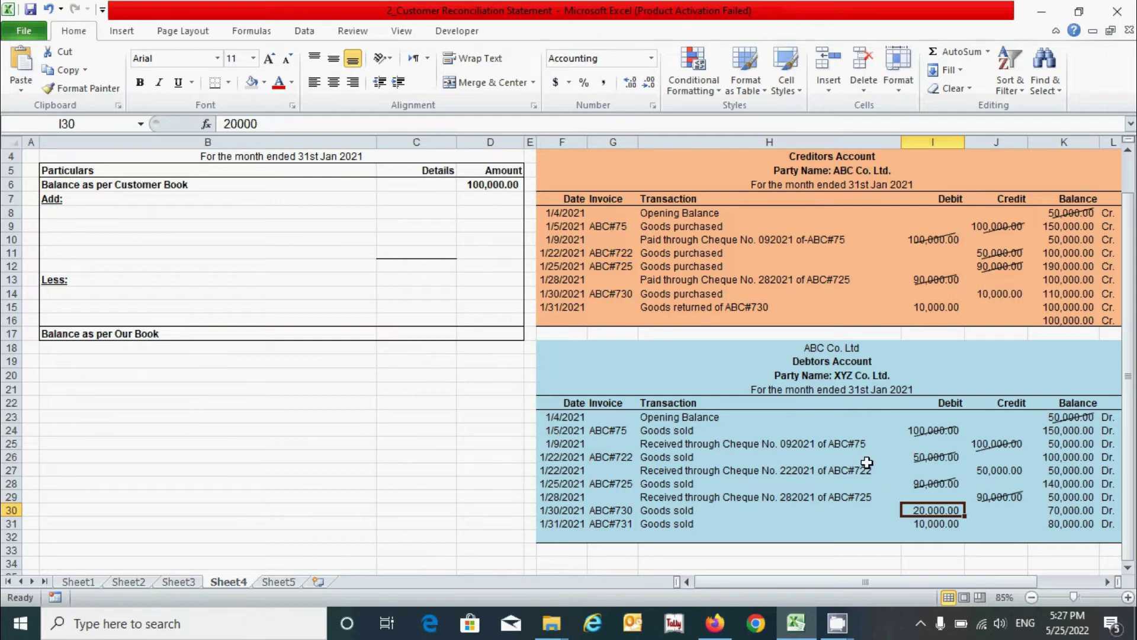
scroll(350, 340, "up", 1)
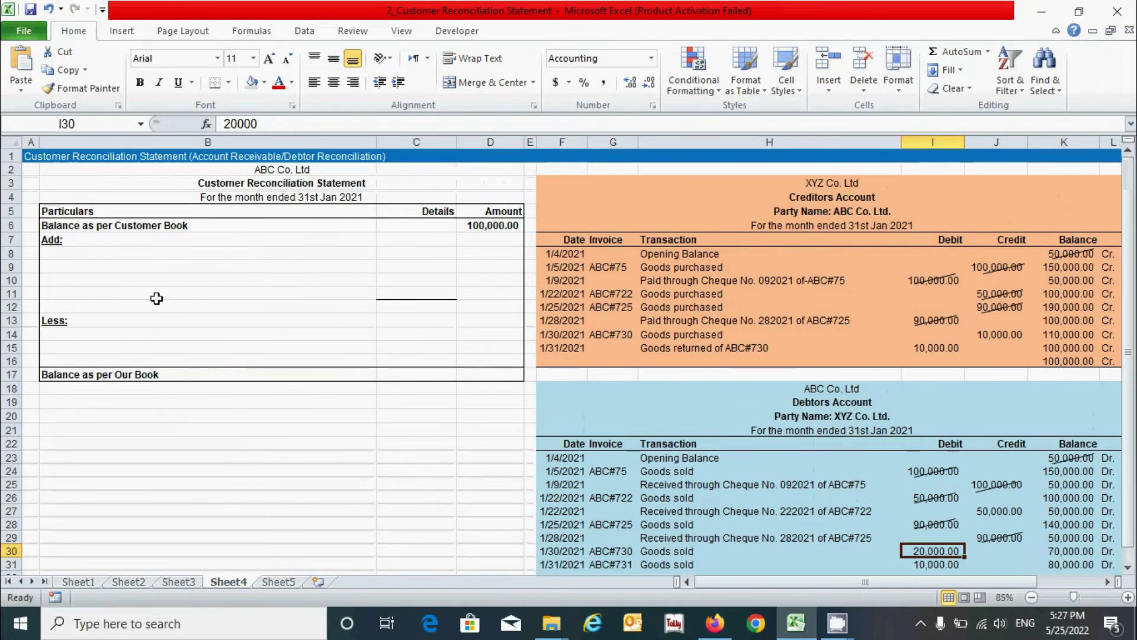
left_click(127, 582)
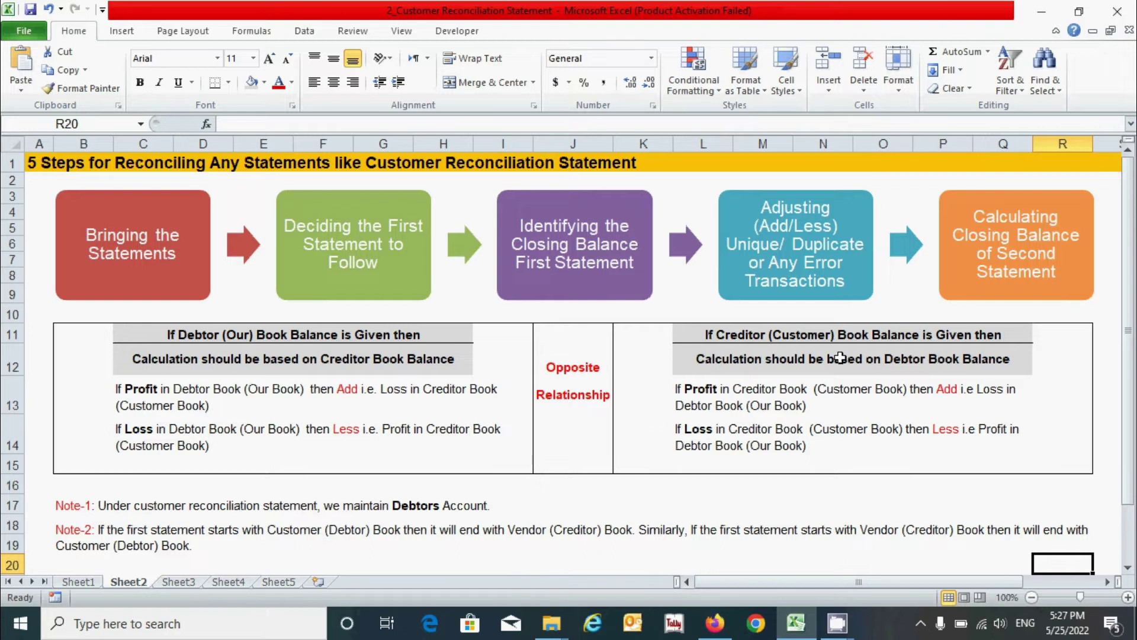
left_click(254, 582)
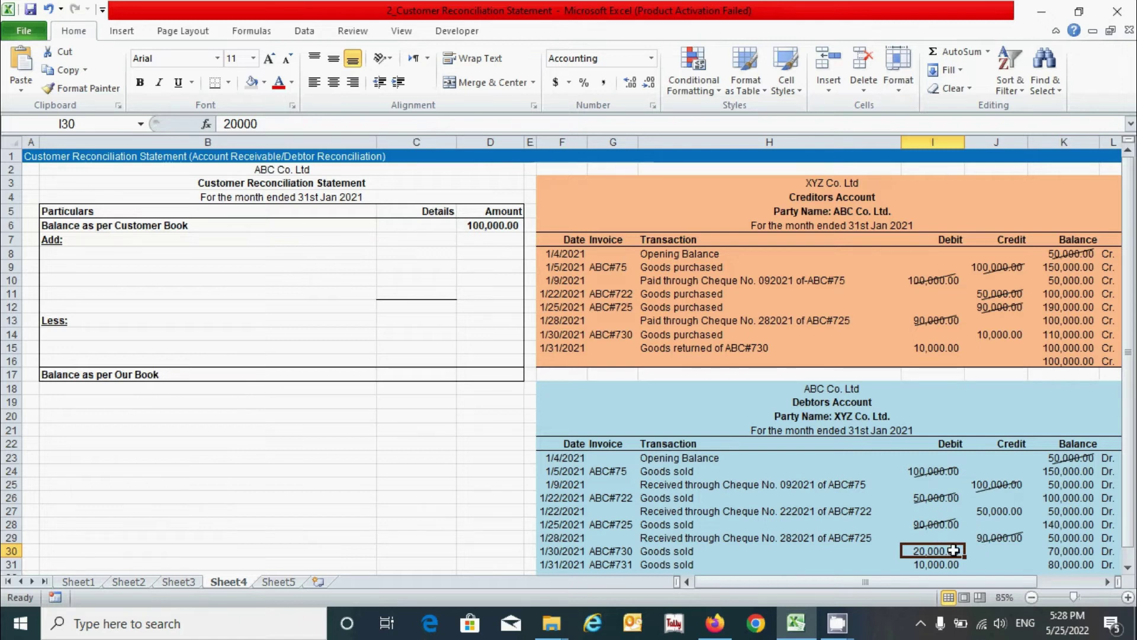
- Enter "Sales amount is over recorded in debtor book- ABC#730" in cell B8 under Add on Sheet4
left_click(84, 249)
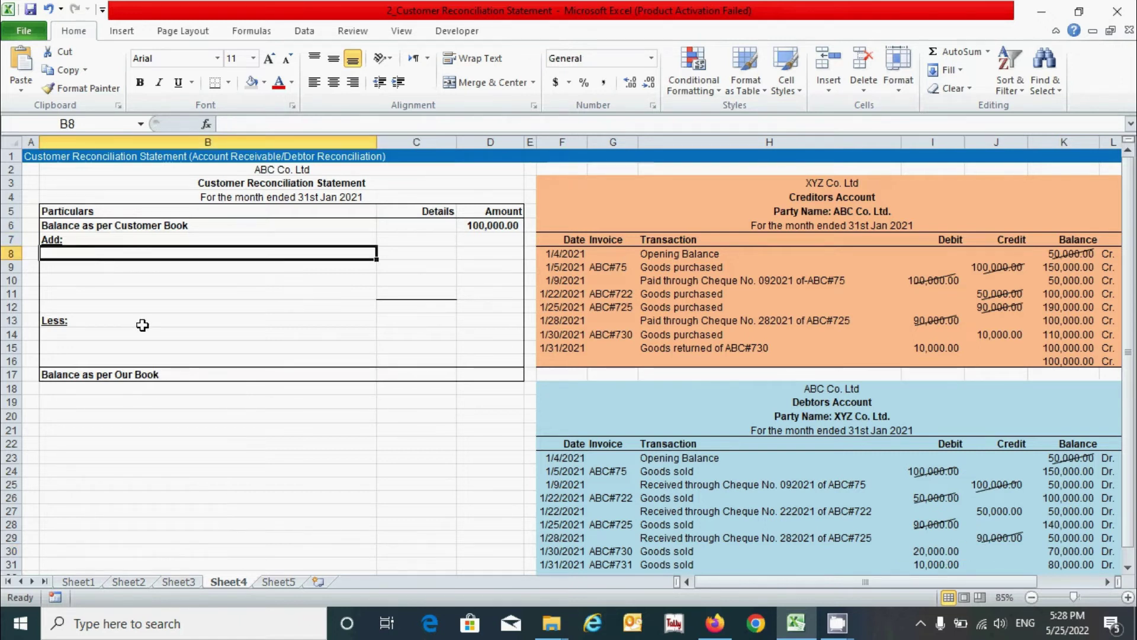
type("Sa")
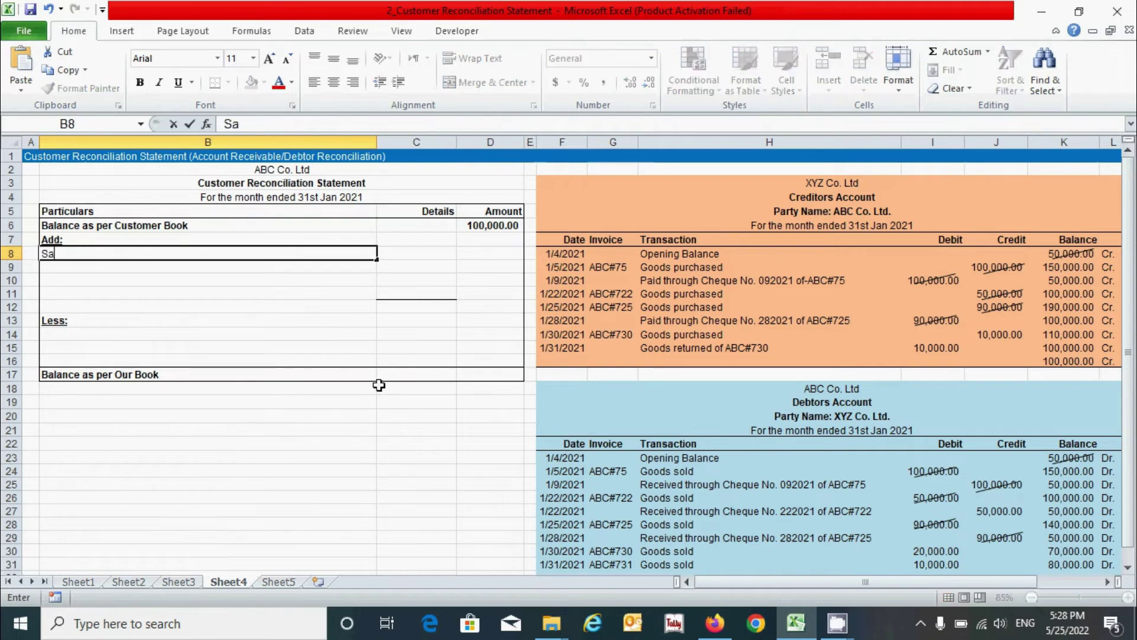
type("les amount is over recorded in t")
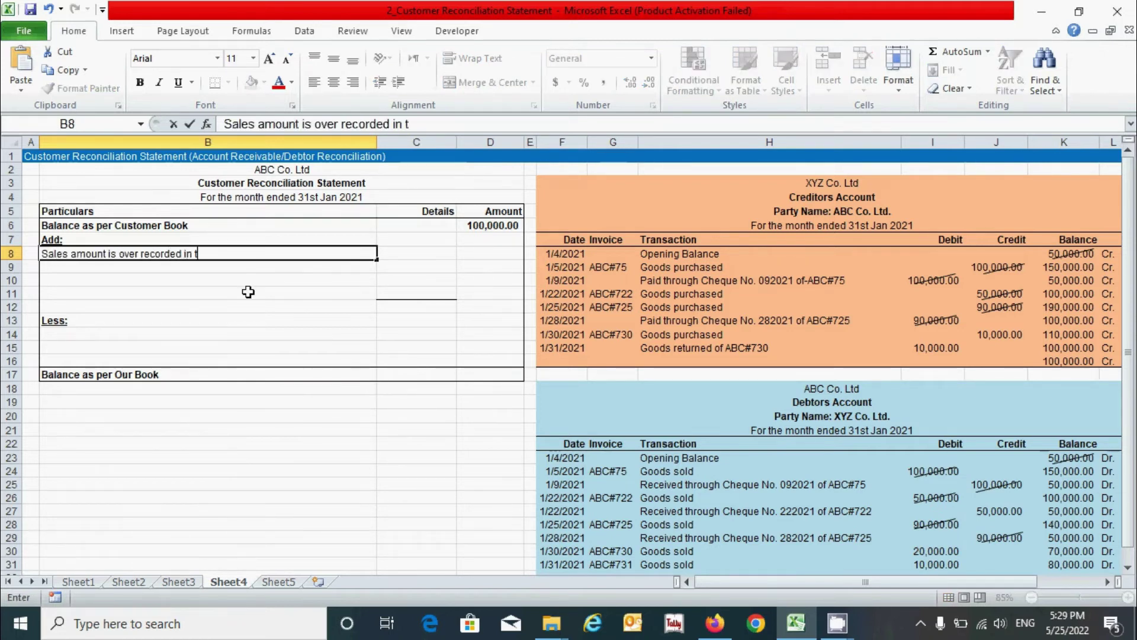
key("BackSpace")
type("debtor bo")
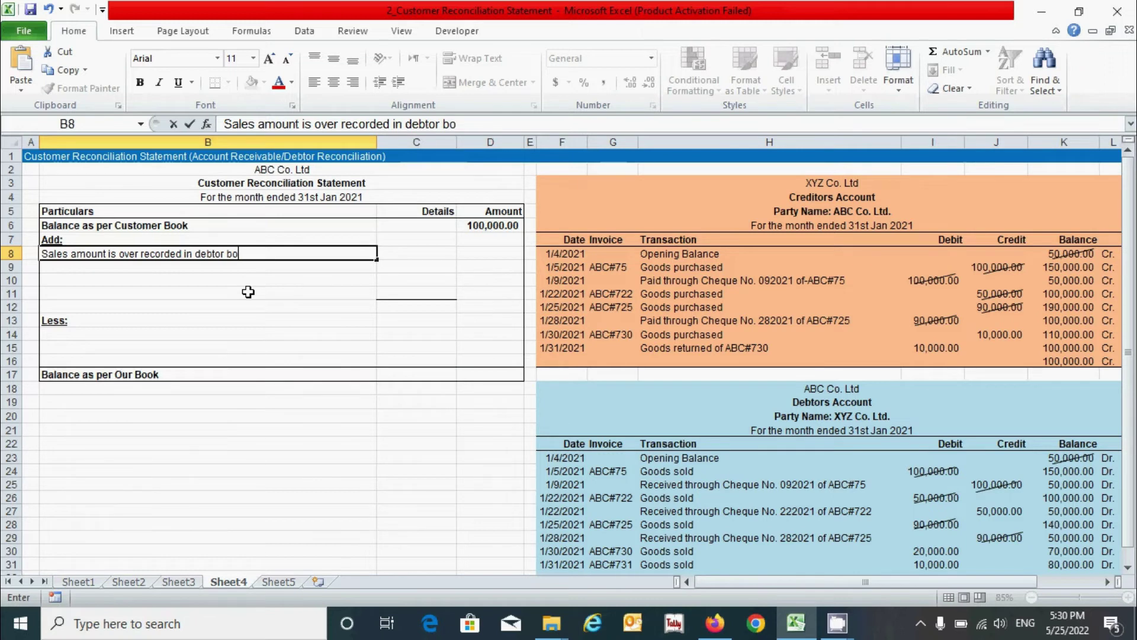
type("ok- ABC#730")
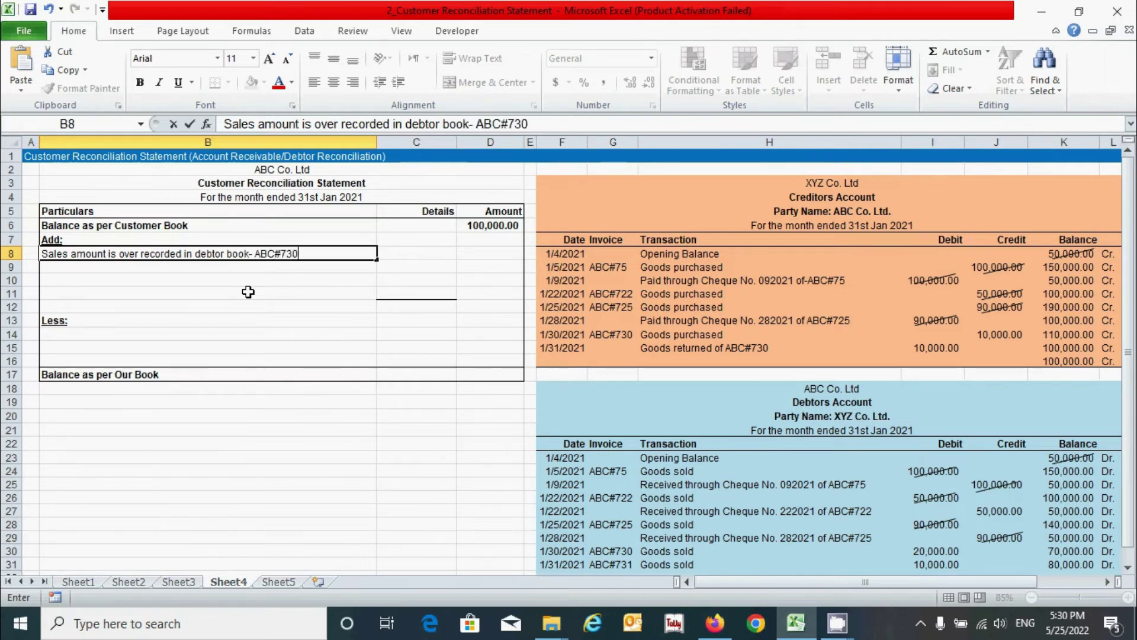
key("Tab")
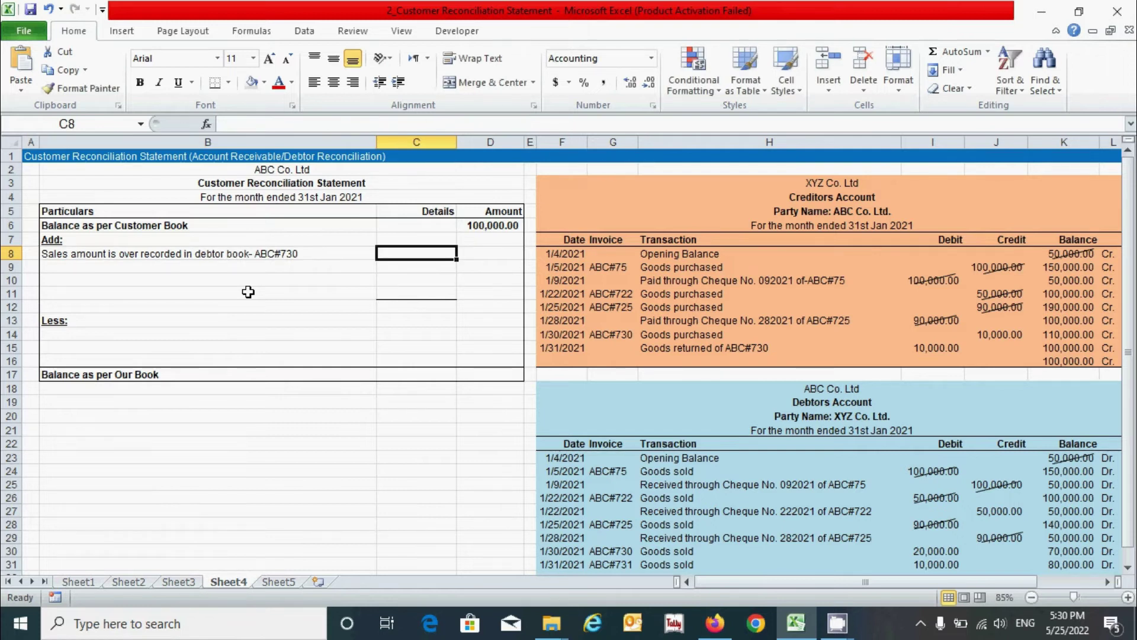
- Enter 10000 in C8 as the detail amount for the over-recorded sales of ABC#730
type("10000")
key("Return")
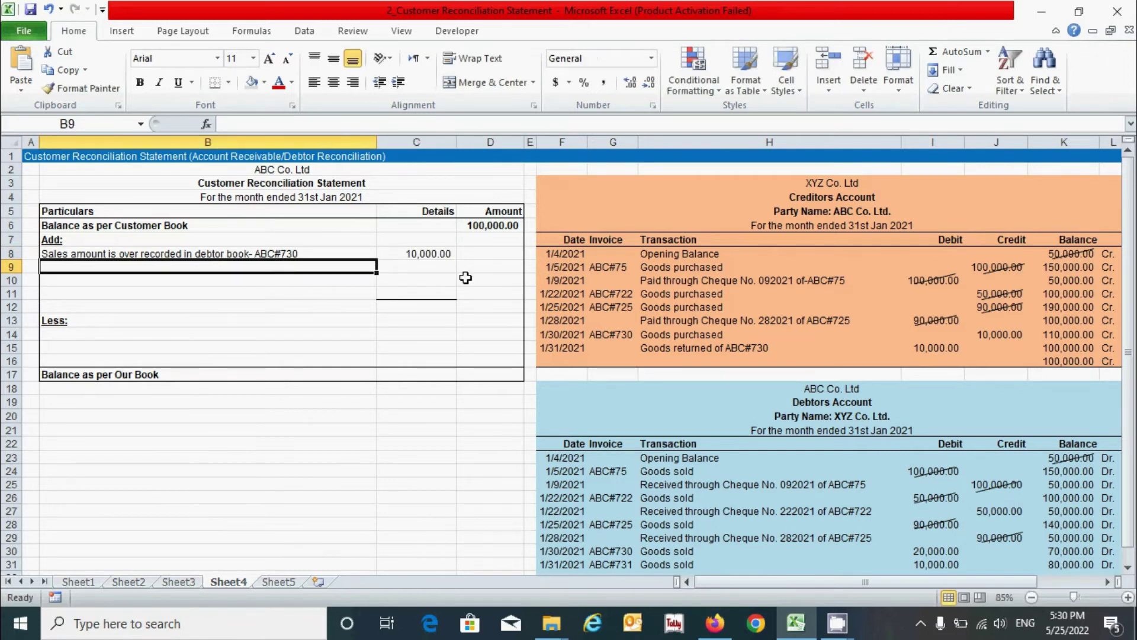
left_click(429, 253)
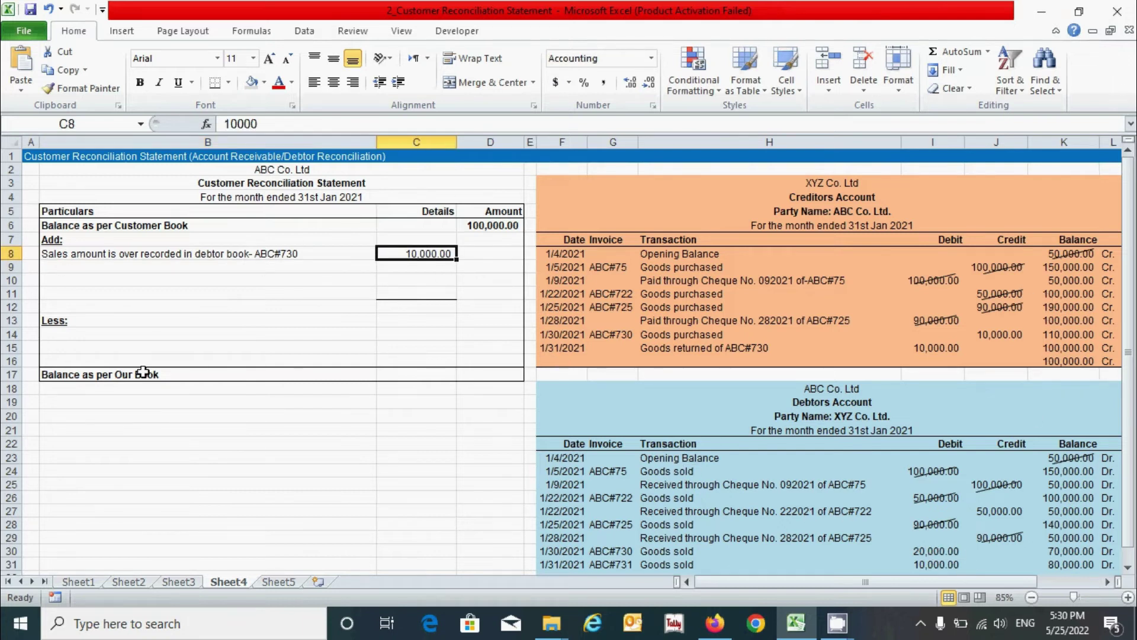
- Enter "Goods are returned but not recorded in debtor book-ABC#730" in B9 under Add, with 10000 in C9
left_click(679, 352)
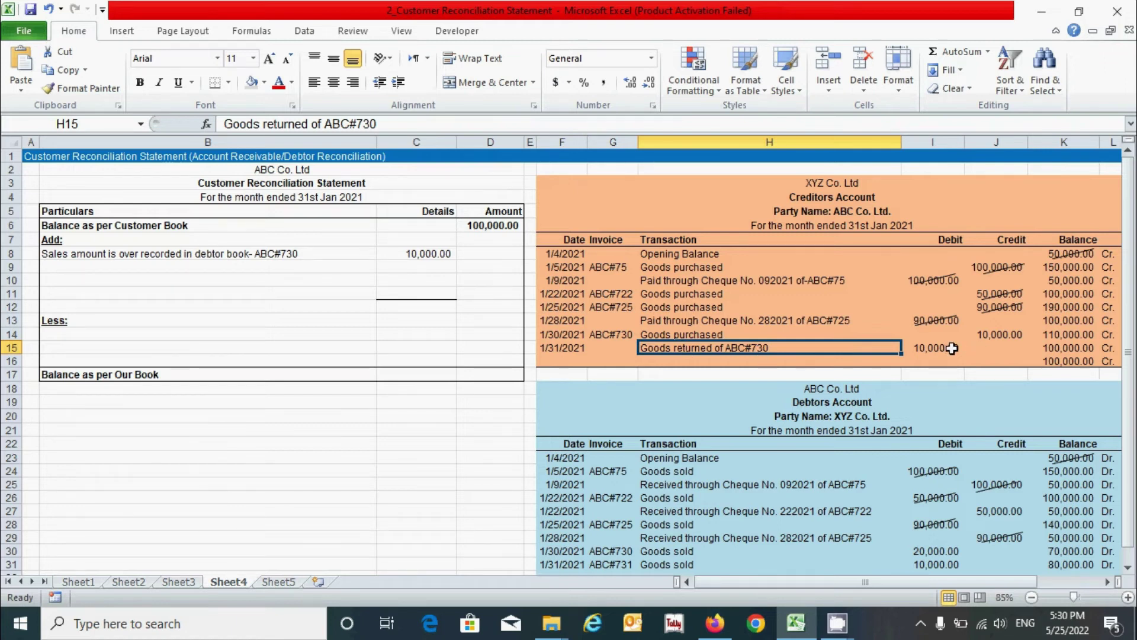
scroll(806, 347, "down", 1)
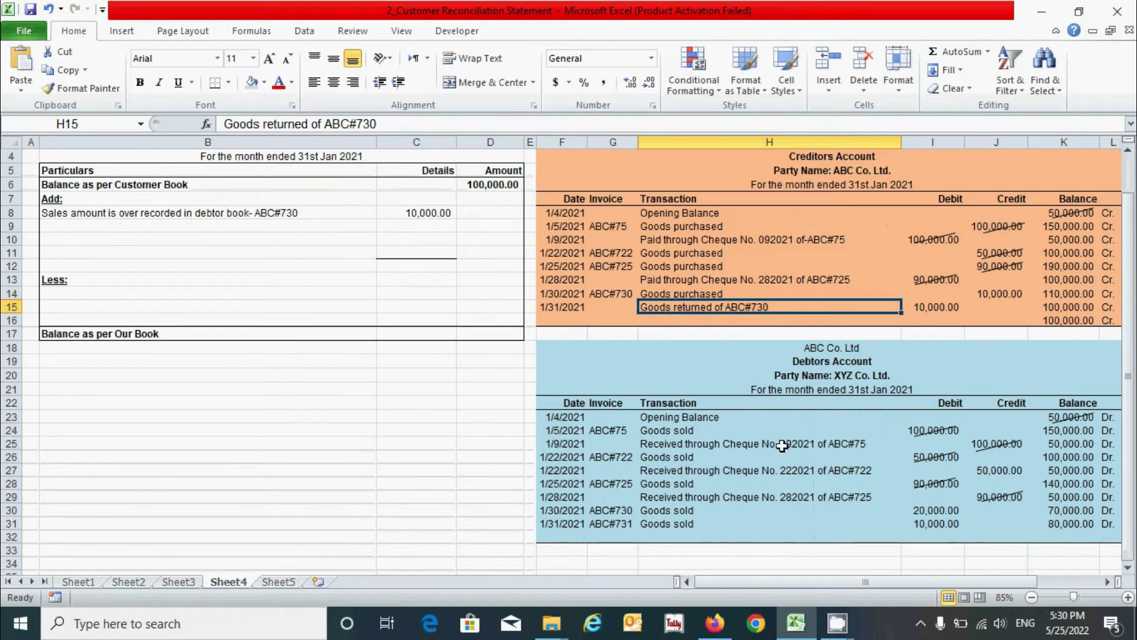
key("ctrl+Down")
key("ctrl+Down")
key("Down")
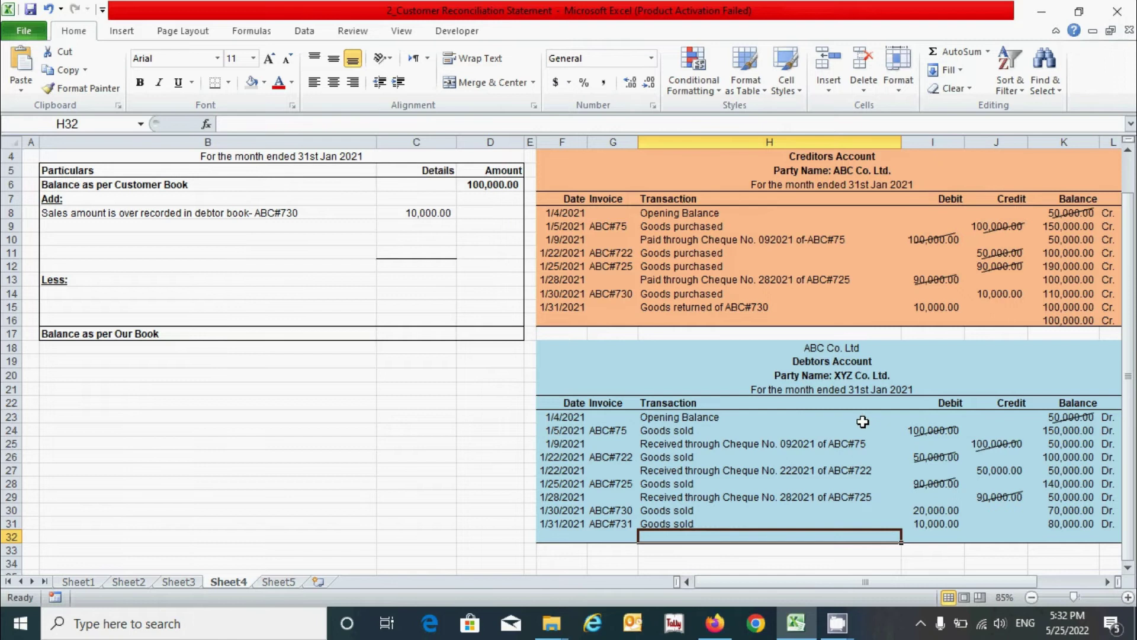
scroll(862, 421, "up", 1)
left_click(215, 263)
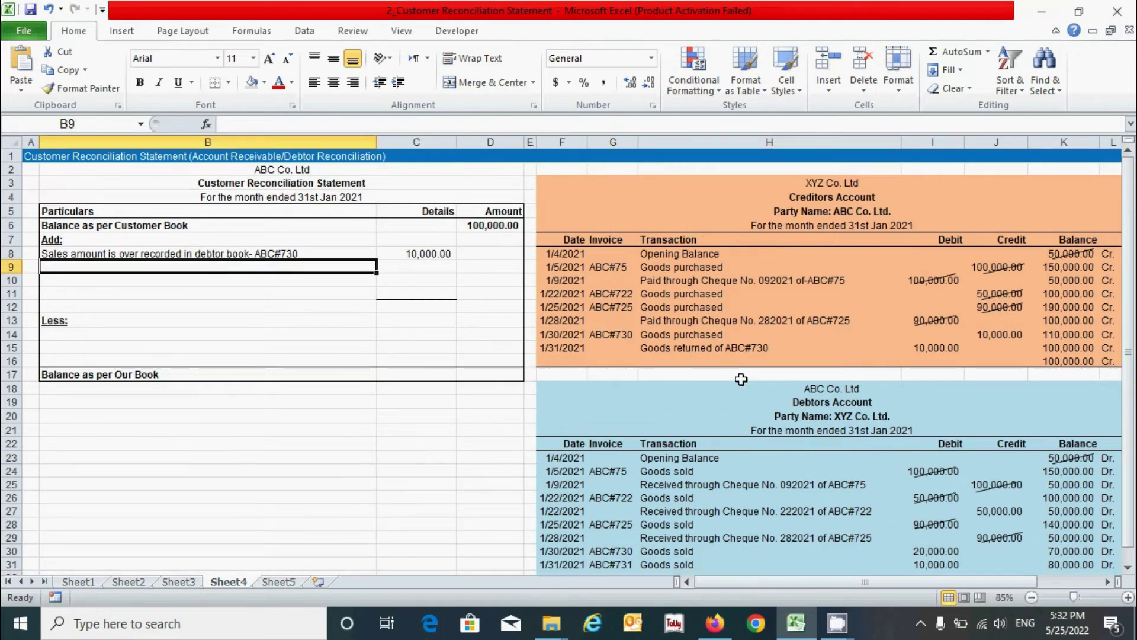
type("Goods are p")
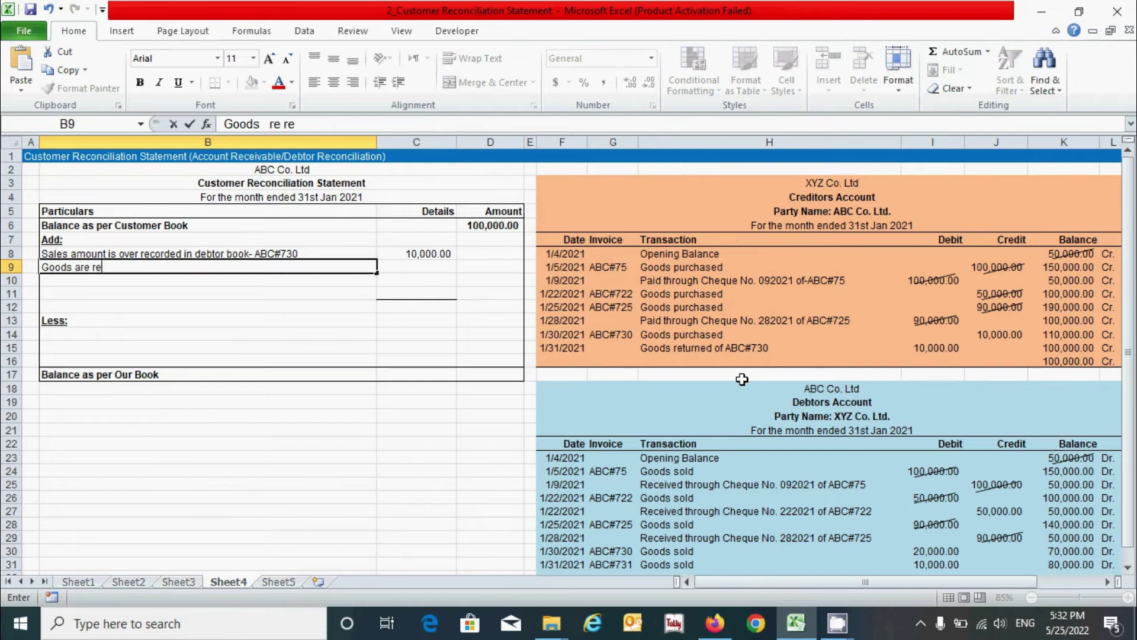
type("eturned but not recorded in")
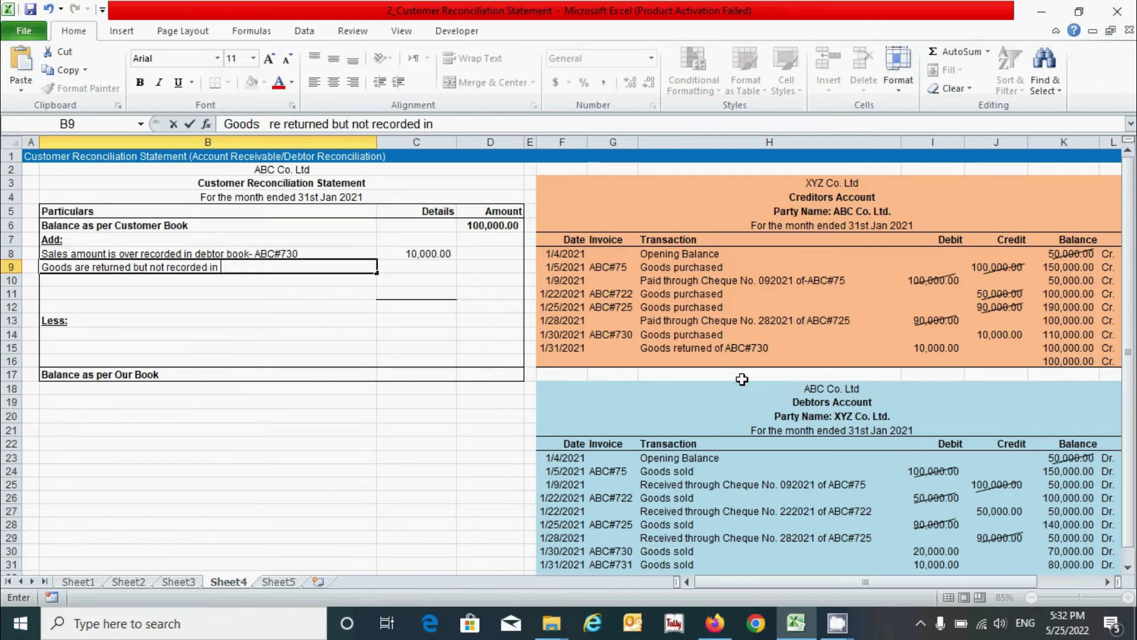
type(" debtor book-")
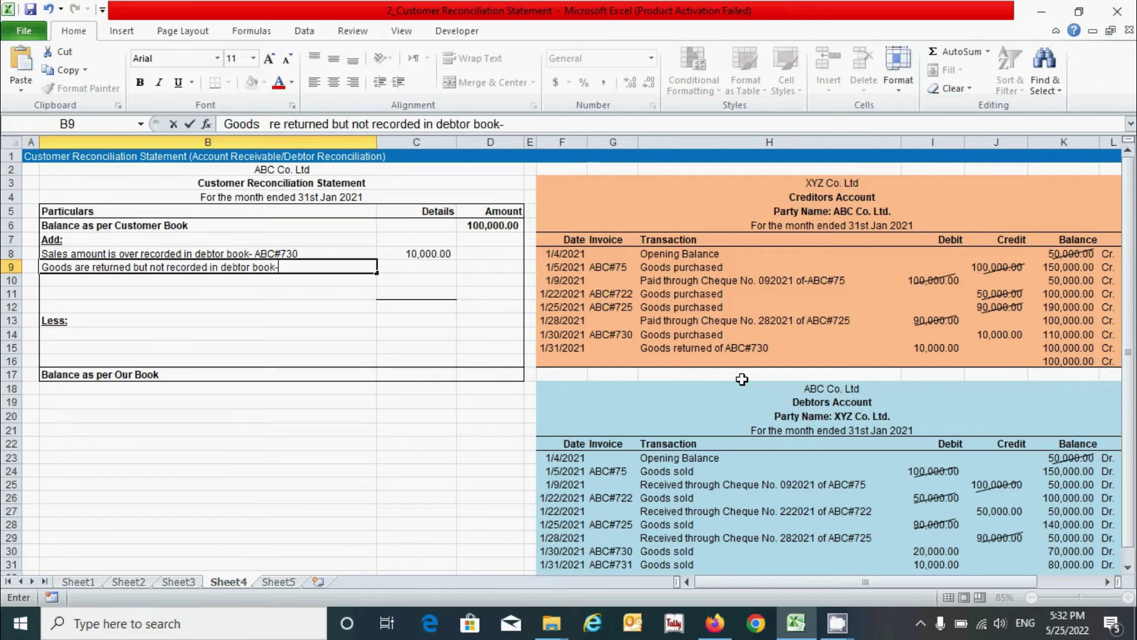
type("ABC#730")
key("Tab")
type("10000")
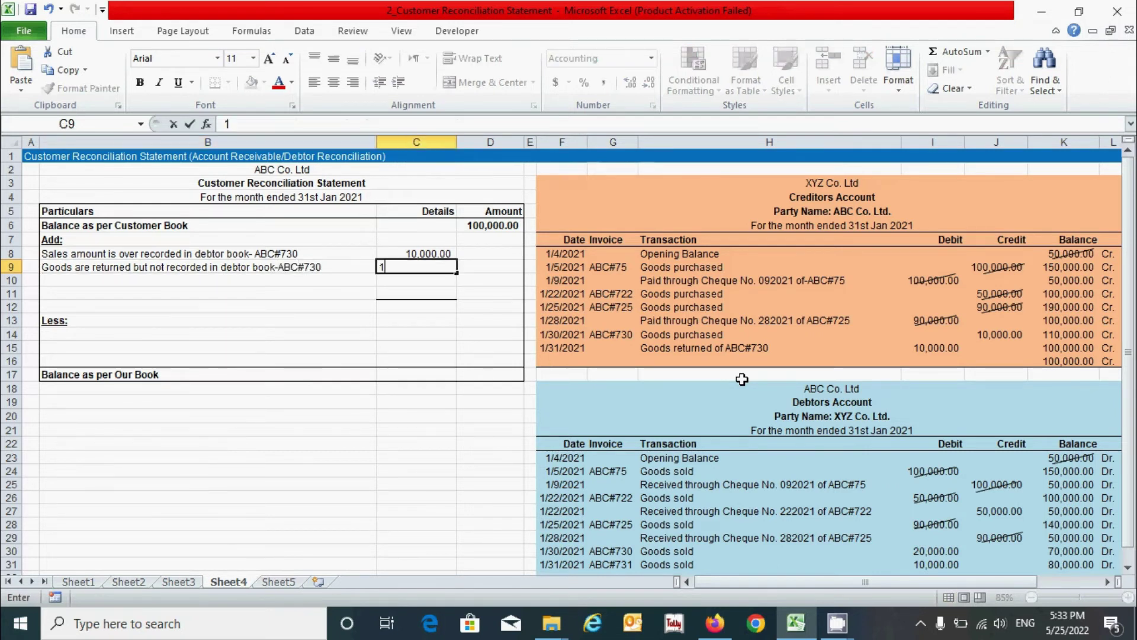
key("Return")
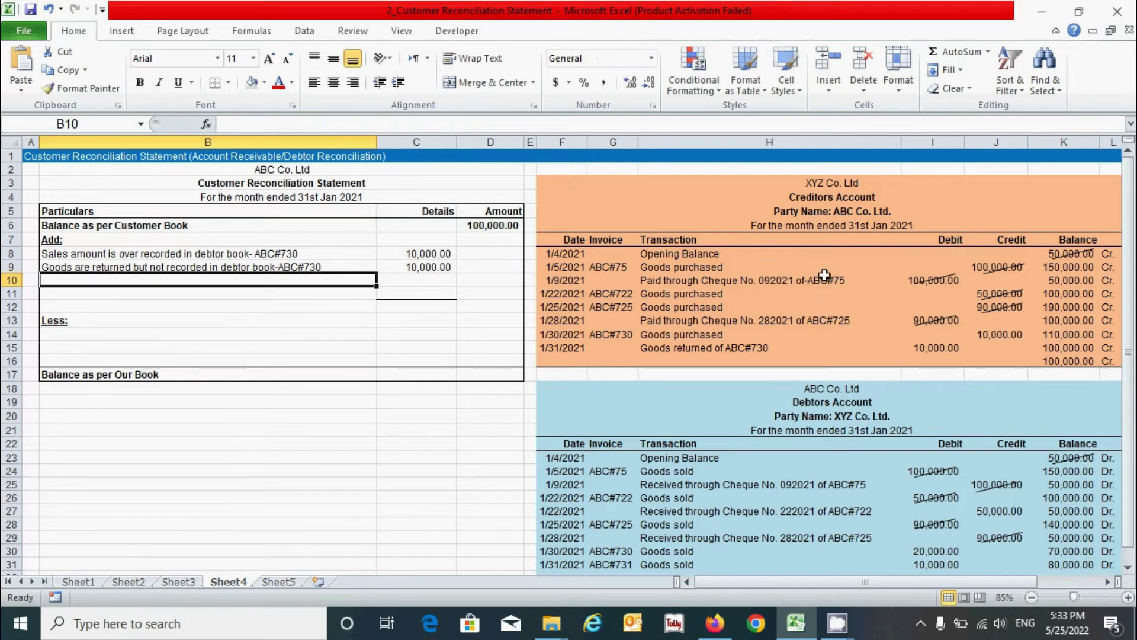
- Enter "Payment is made but not recorded in the cutomer book-ABC#722" in B14 under Less, with 50000 in C14
scroll(826, 272, "down", 4)
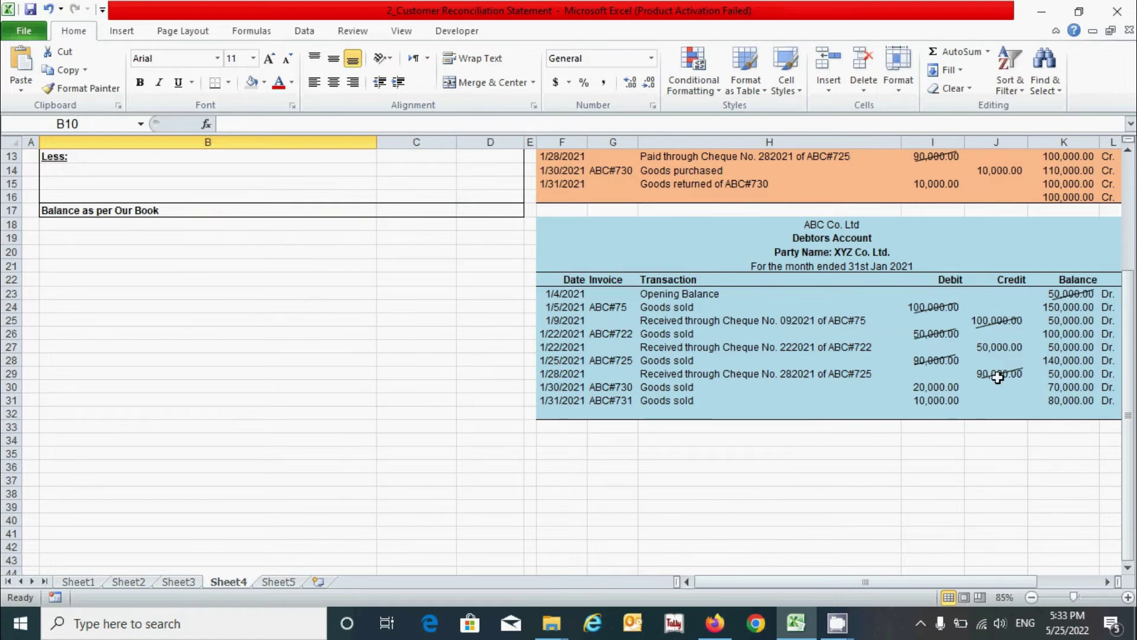
left_click(808, 351)
scroll(899, 371, "up", 4)
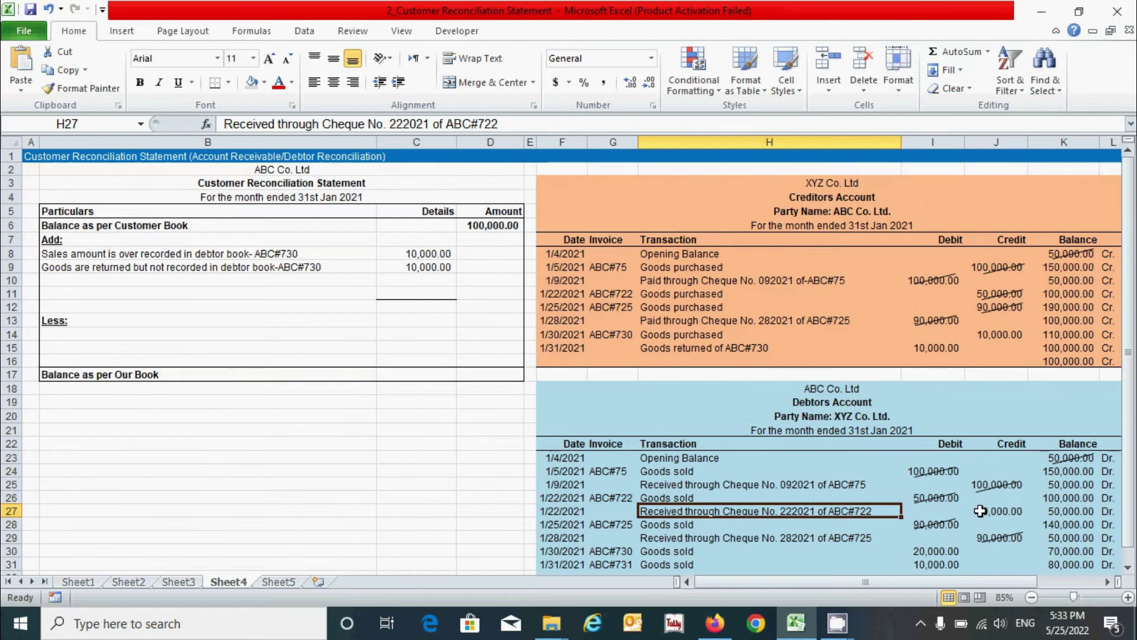
left_click(980, 513)
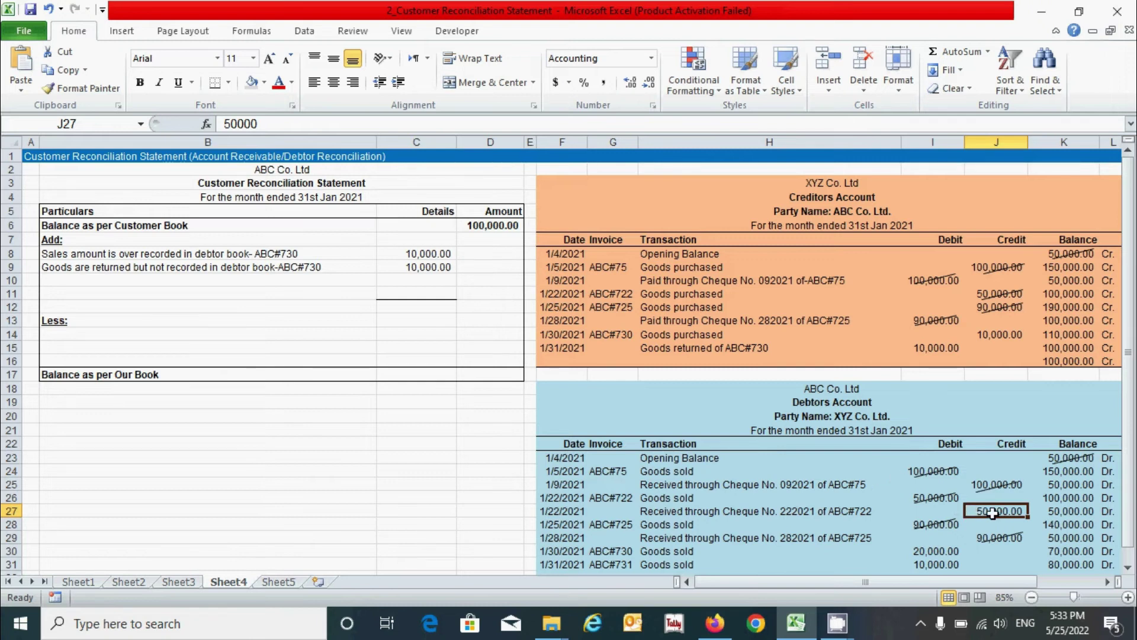
left_click(90, 336)
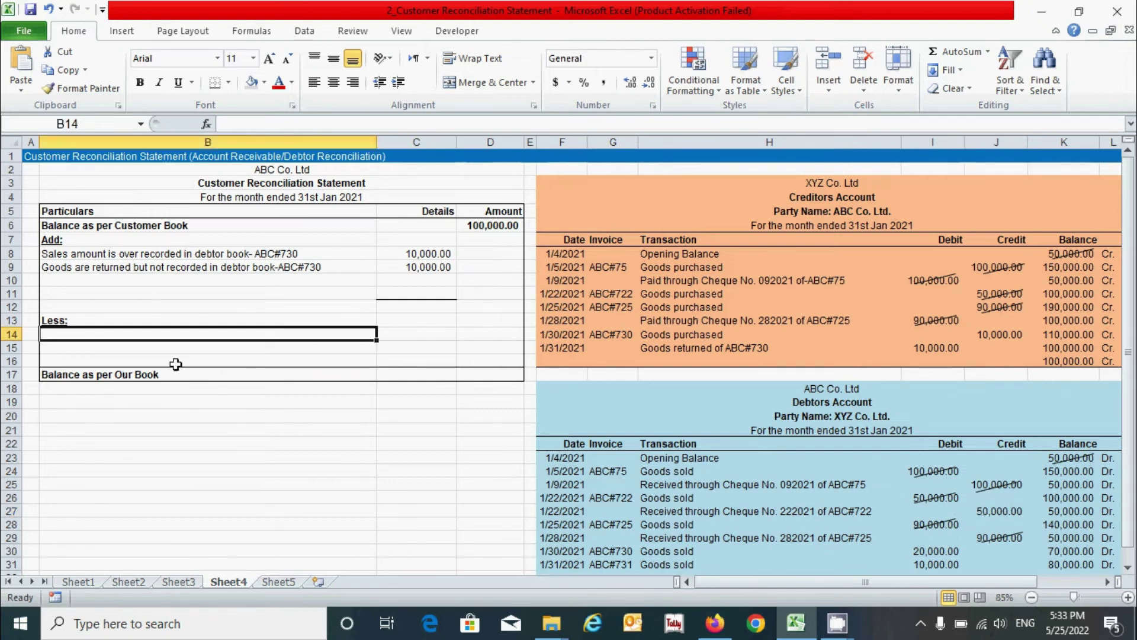
type("Pa")
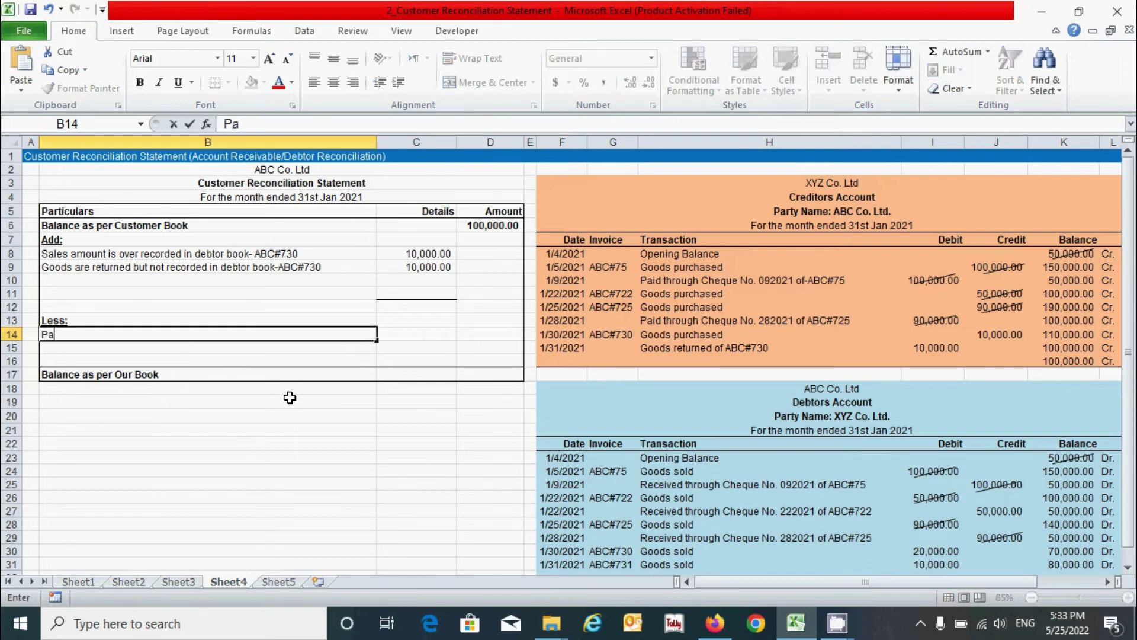
type("yment is ma")
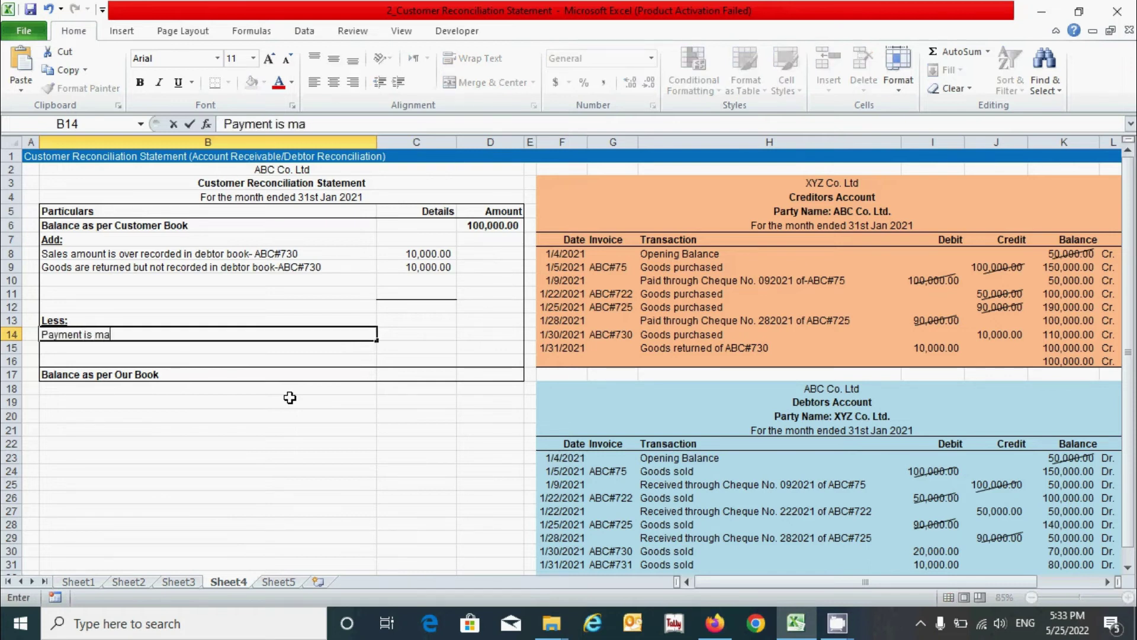
type("de but not record")
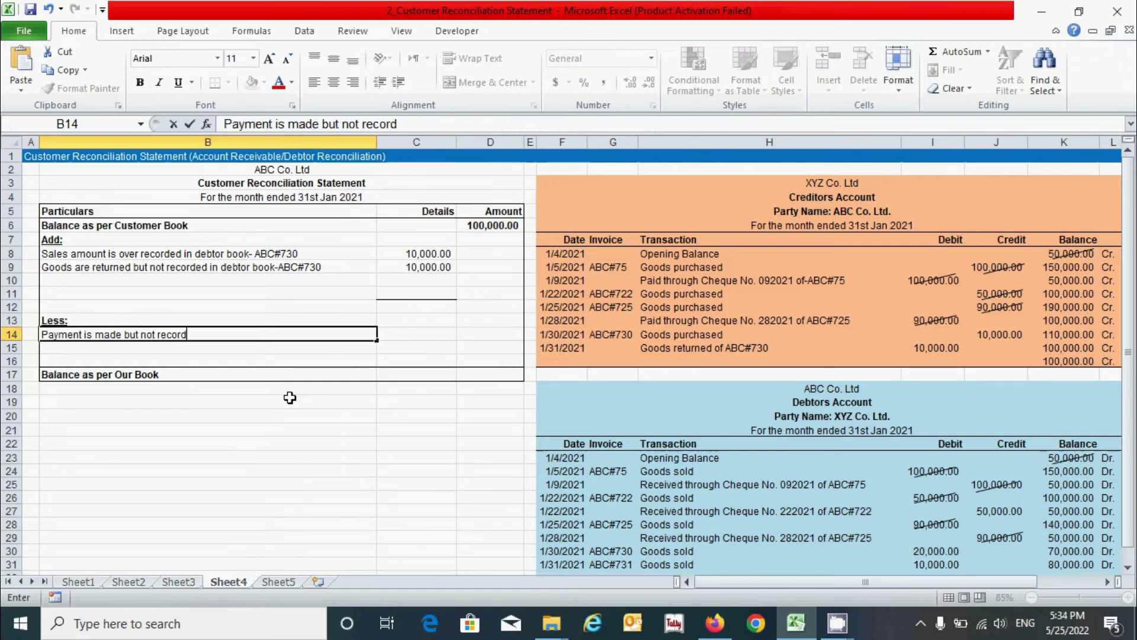
type("ed in the")
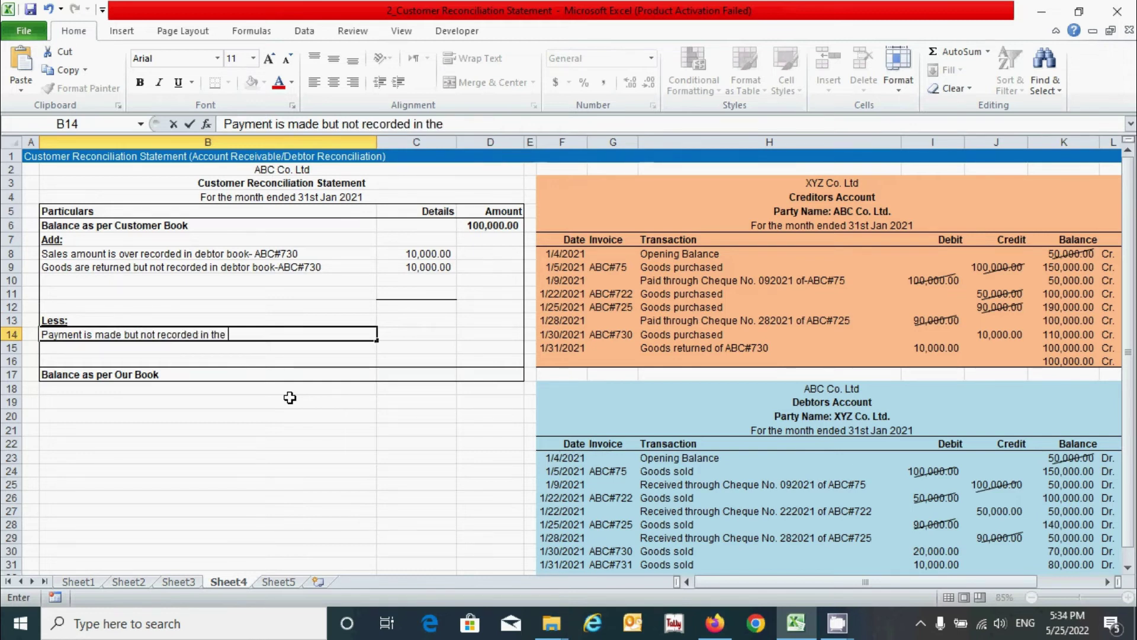
type(" cutomer book")
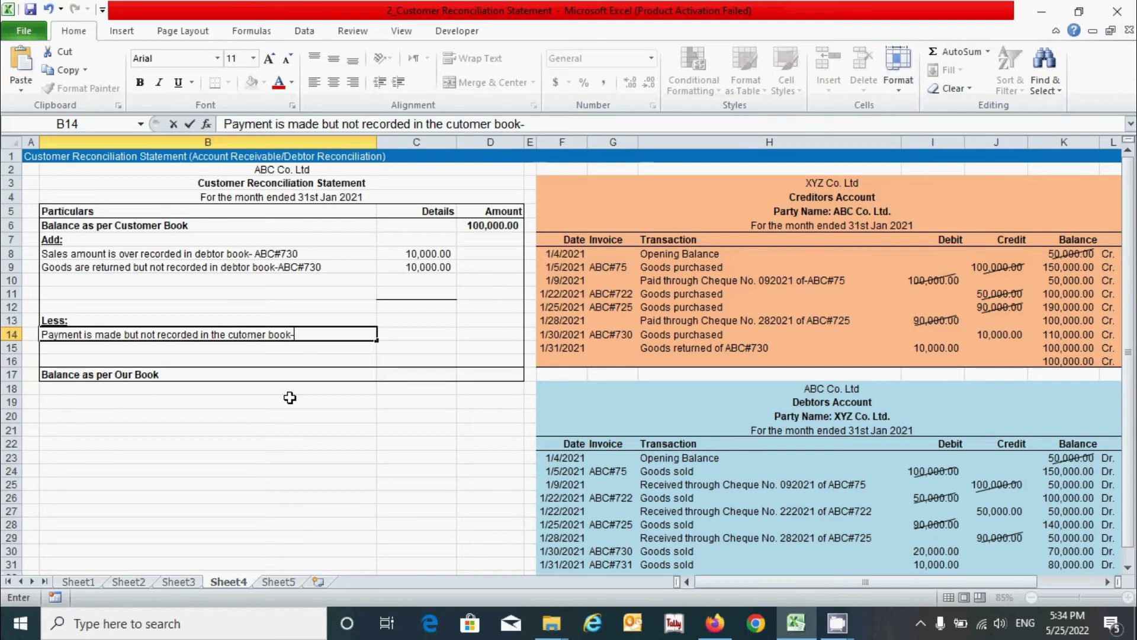
type("-ABC#722")
key("Tab")
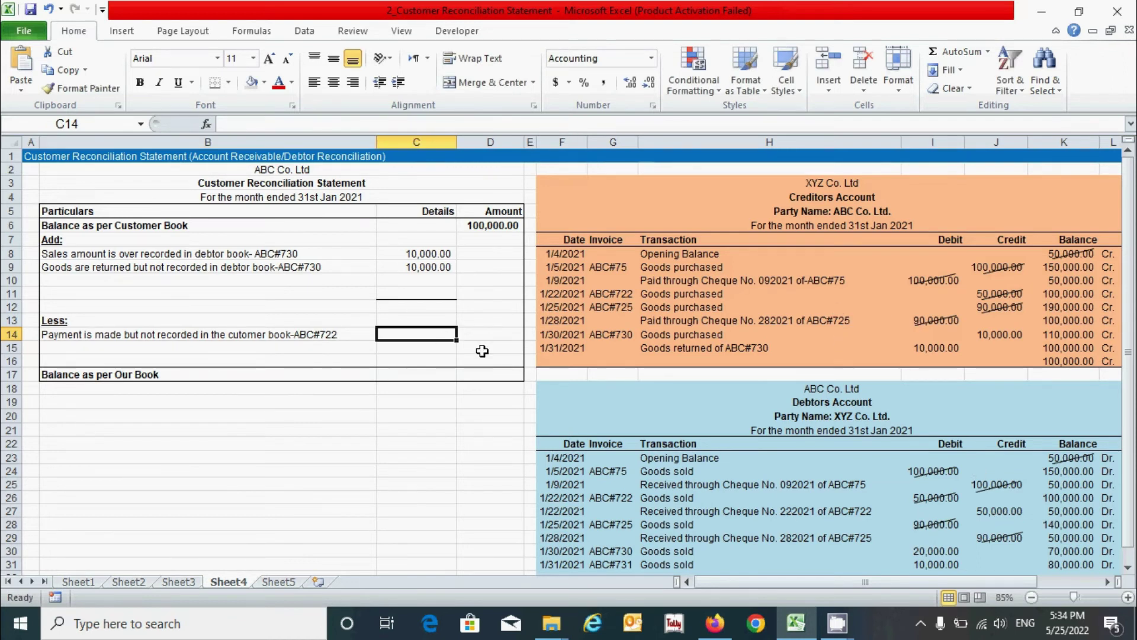
type("50000")
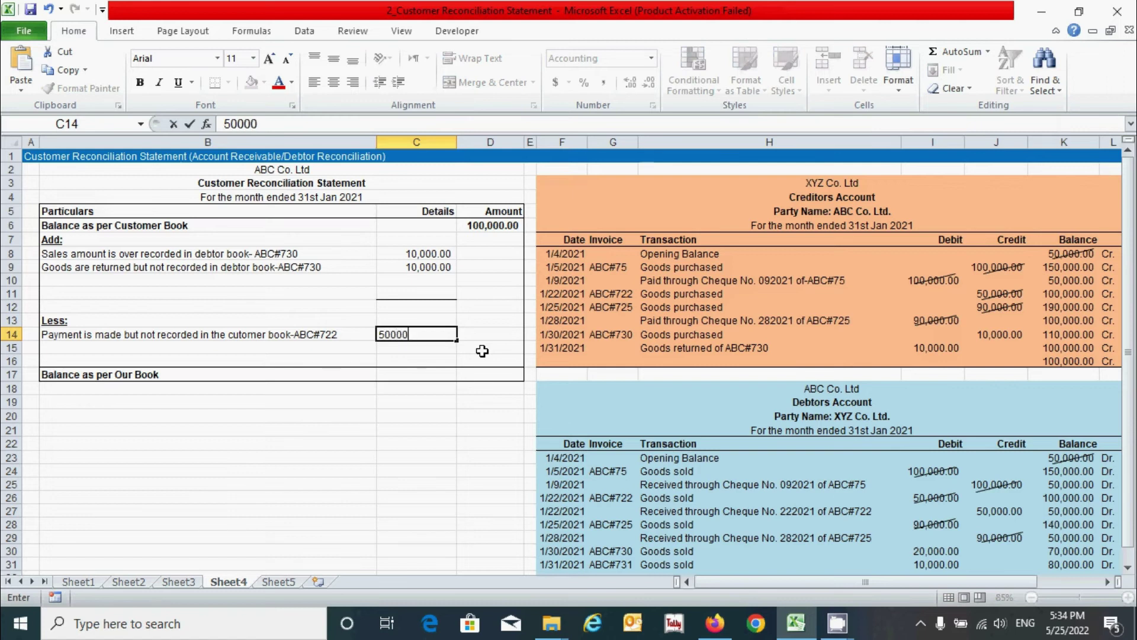
key("Return")
- Check the debtors account's last goods sold entries, ABC#730 and ABC#731, against the creditors account
scroll(622, 415, "down", 2)
left_click(761, 469)
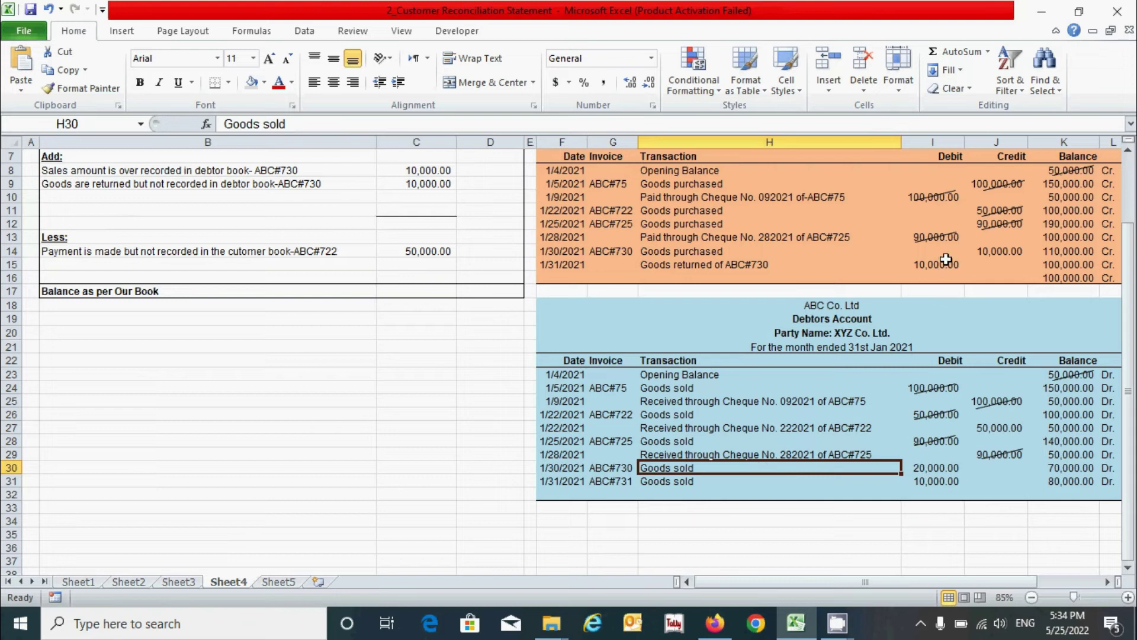
left_click(730, 483)
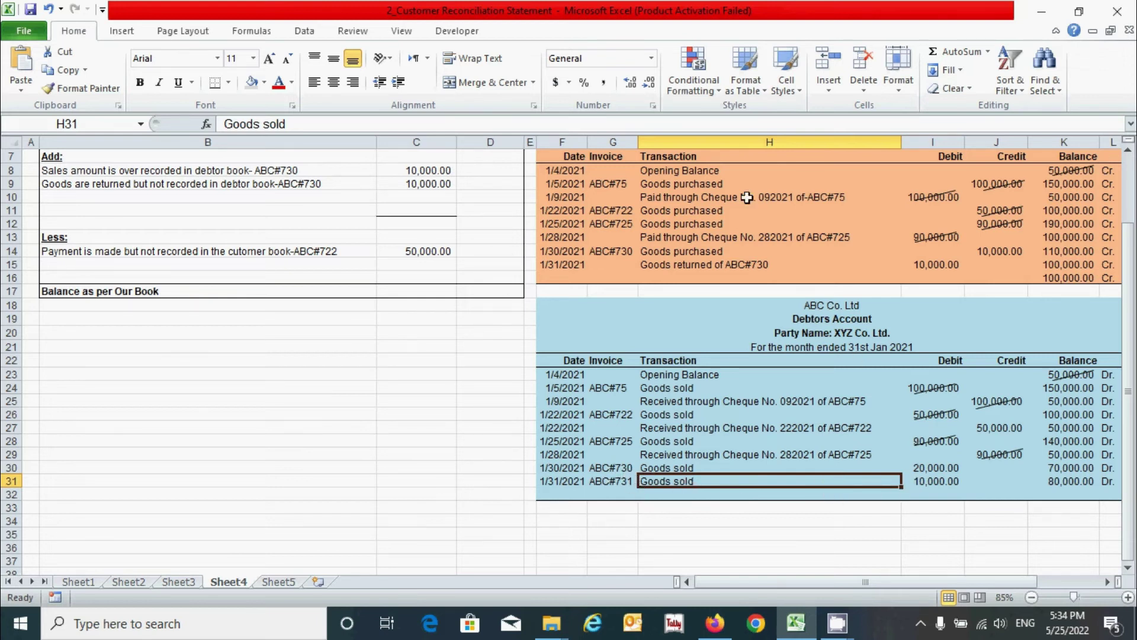
scroll(849, 246, "up", 2)
scroll(795, 325, "down", 1)
scroll(795, 325, "down", 1)
scroll(938, 432, "up", 2)
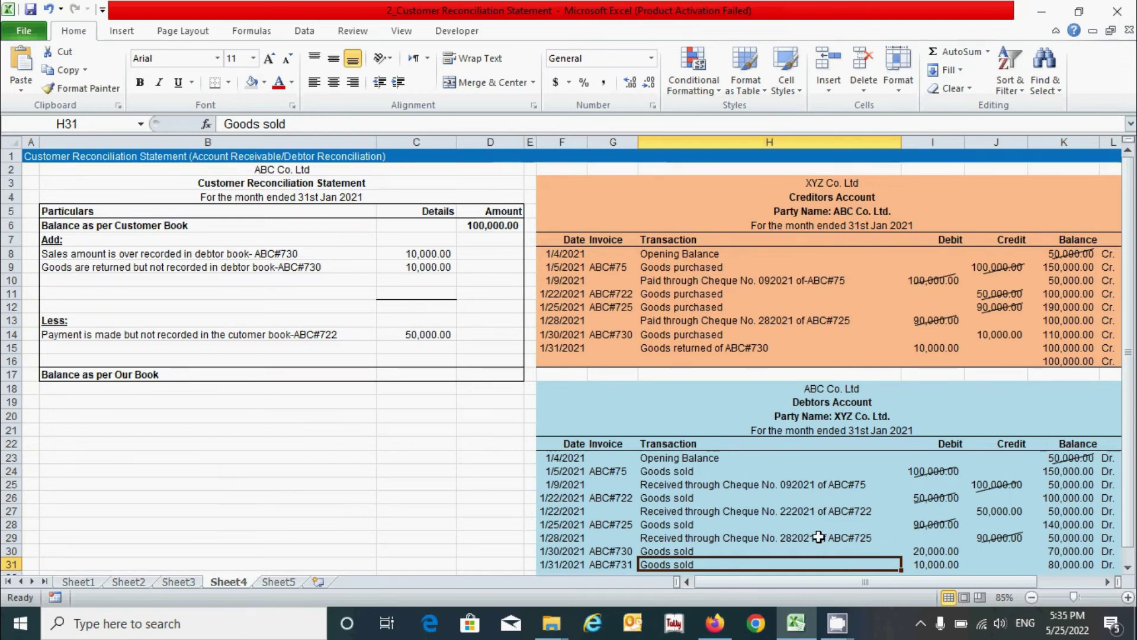
- Enter "Goods are sold but not recorded in the customer book- ABC#731" in B10 under Add, with 10000 in C10
left_click(179, 281)
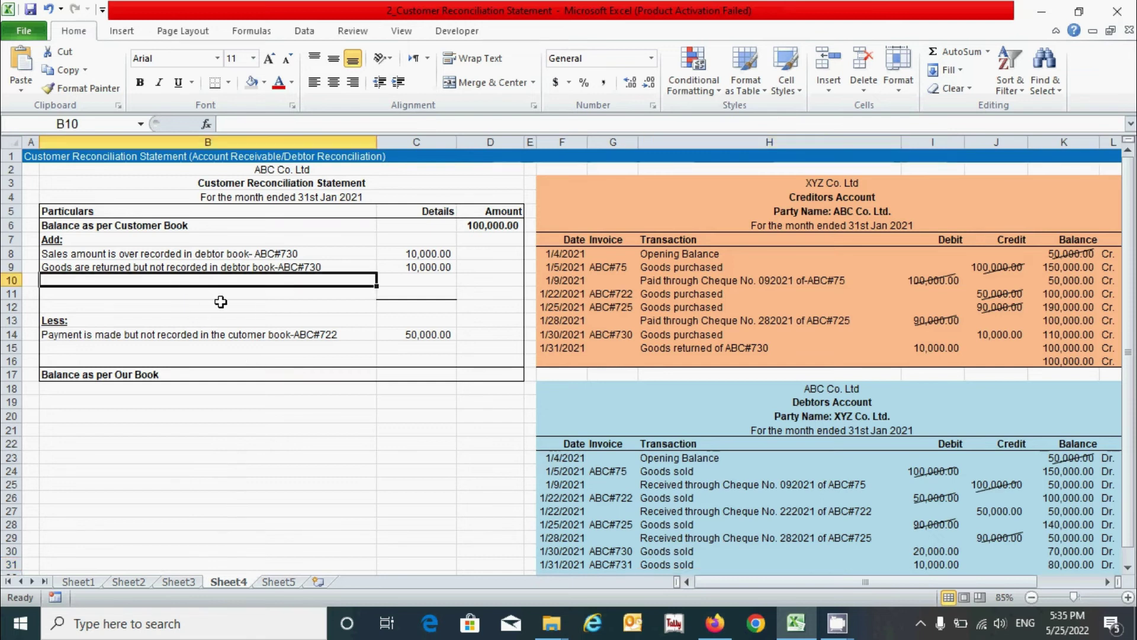
type("Goods")
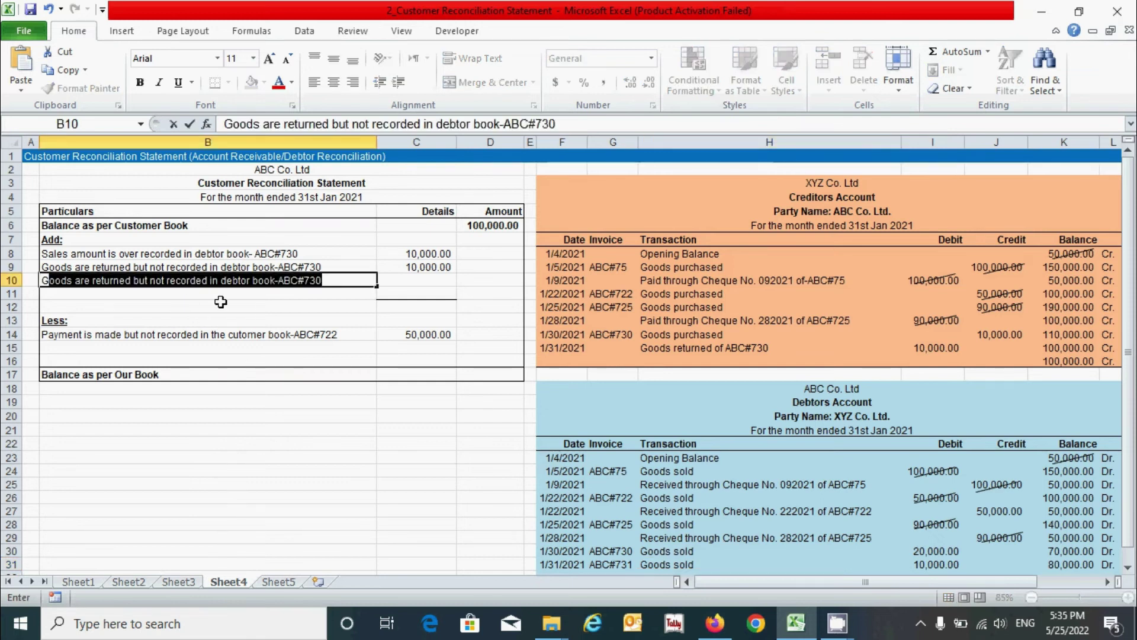
type(" ar")
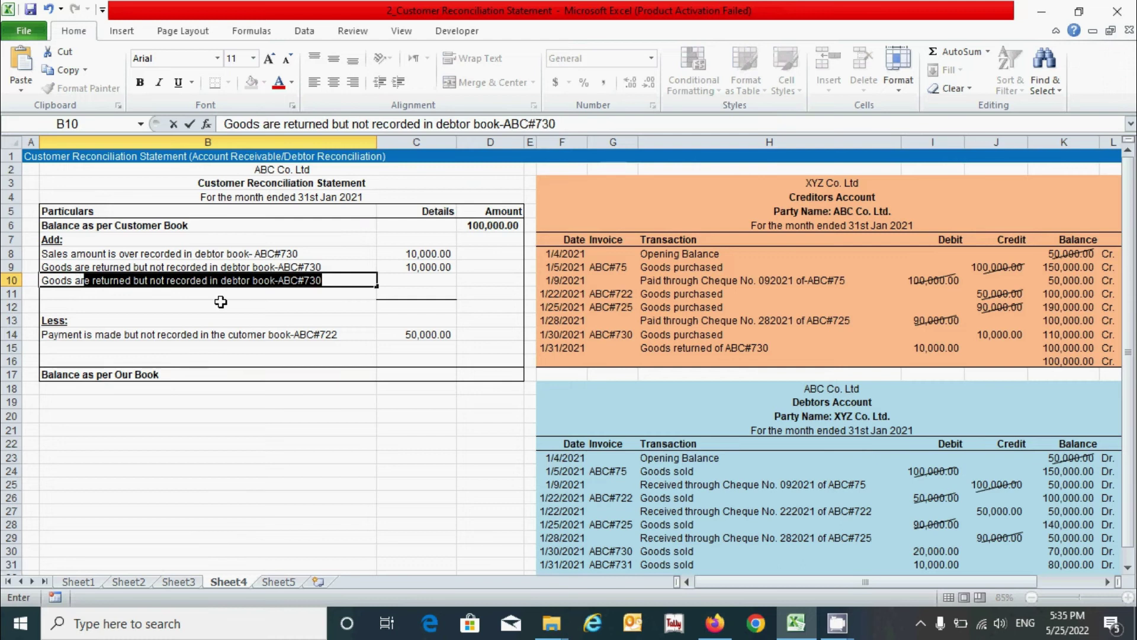
type("e sold but")
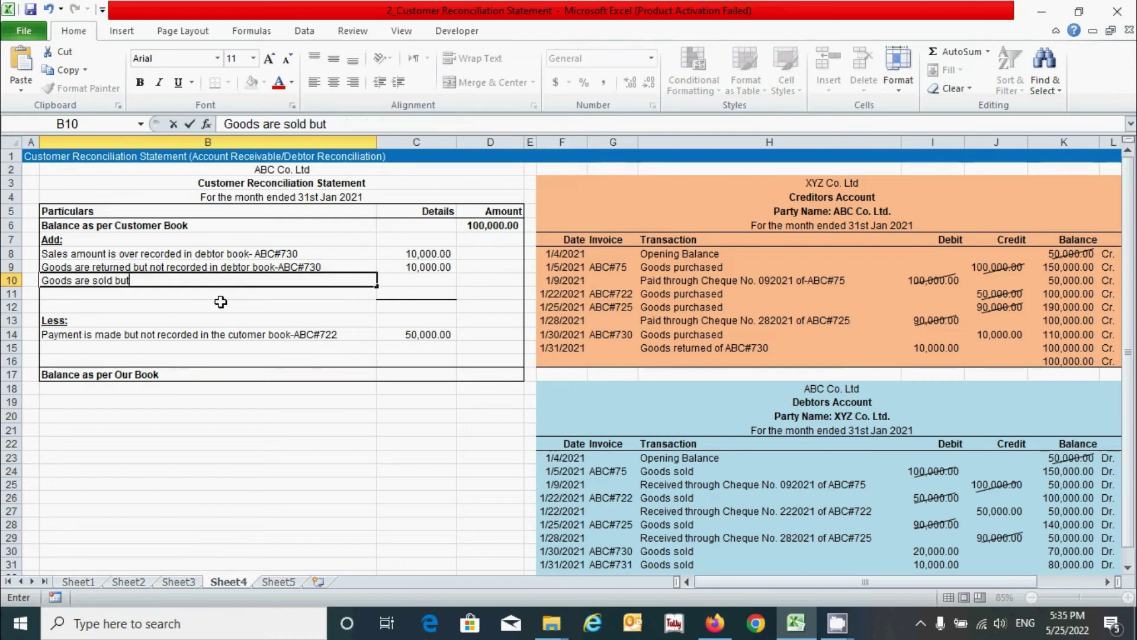
type(" not recorded ")
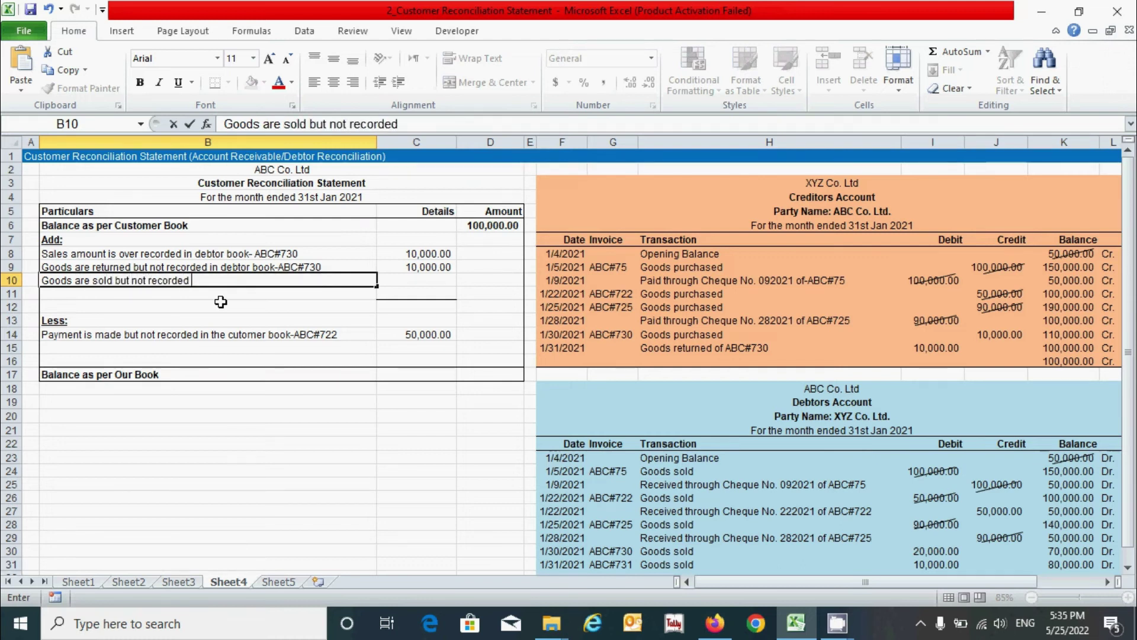
type("in the customer book")
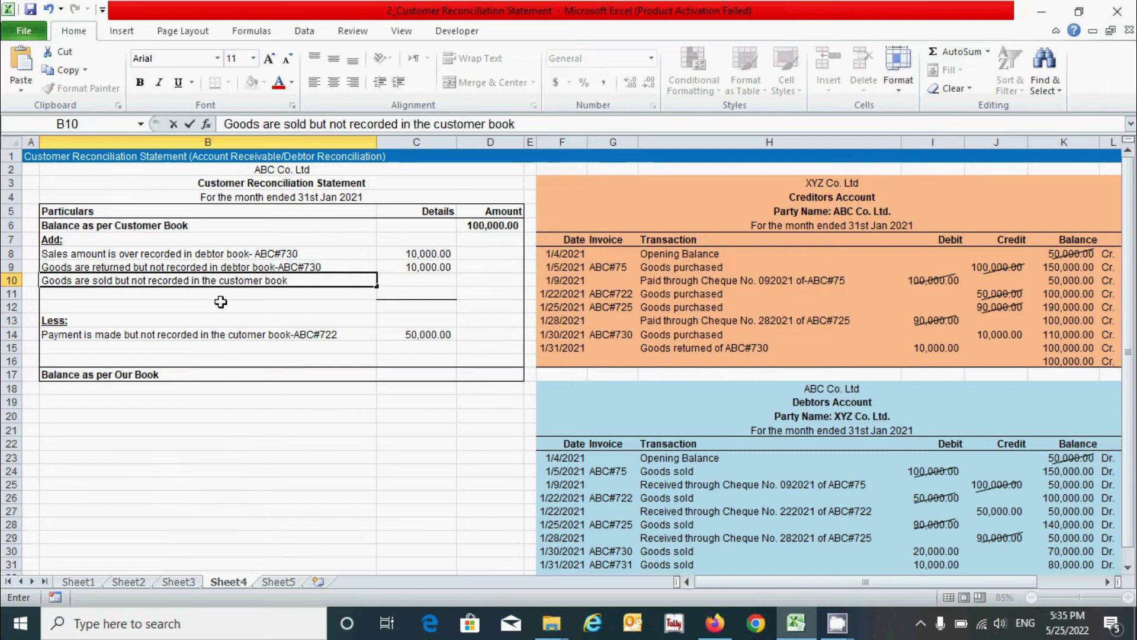
type("- ABC#731")
key("Tab")
type("1000")
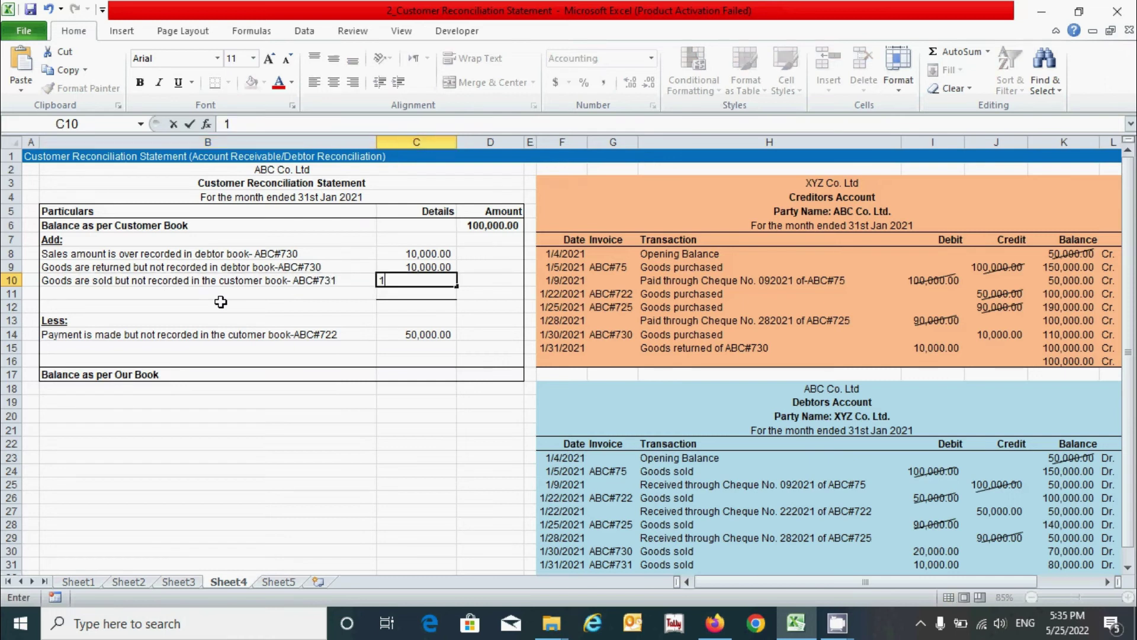
key("Return")
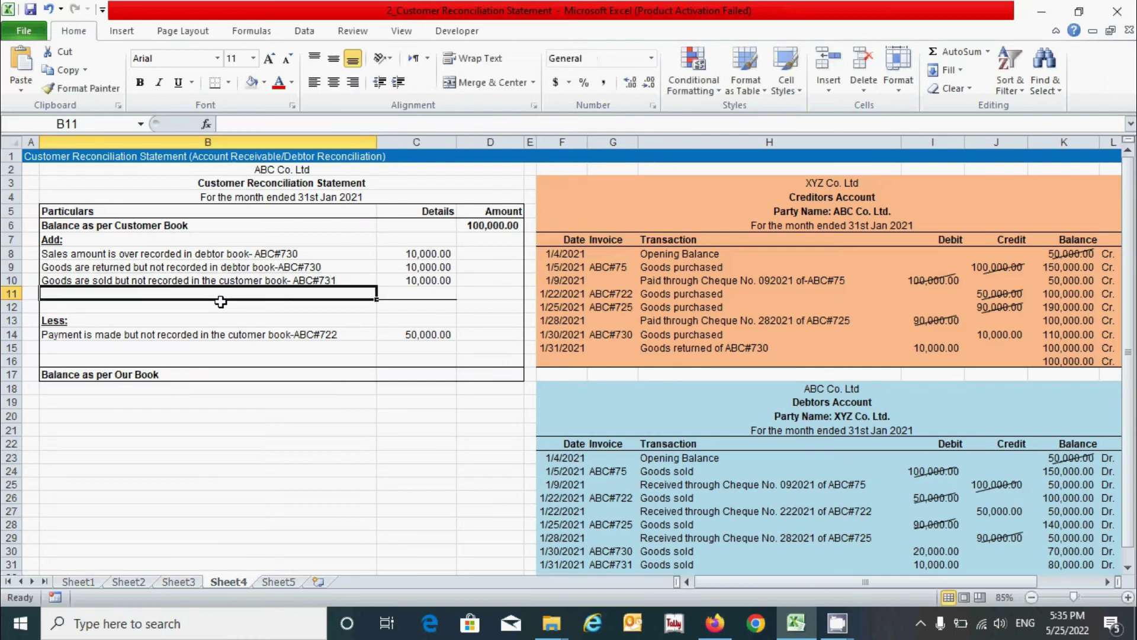
- Total the Add items in D11 with the formula =SUM(C8:C11)
left_click(505, 295)
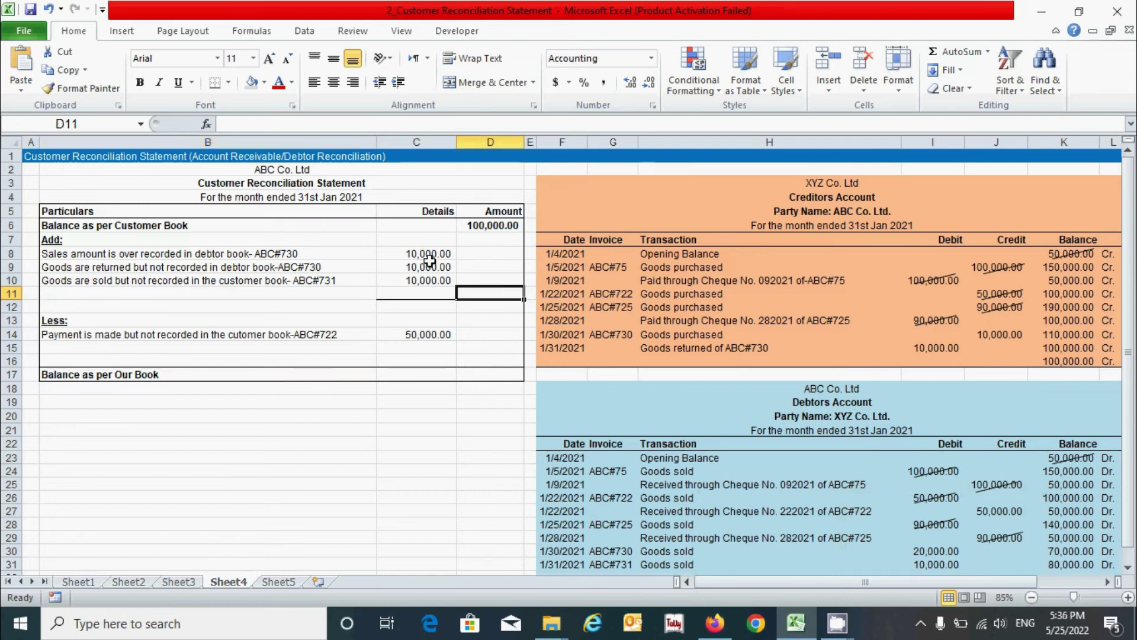
type("=sum")
key("Tab")
left_click_drag(416, 259, 414, 290)
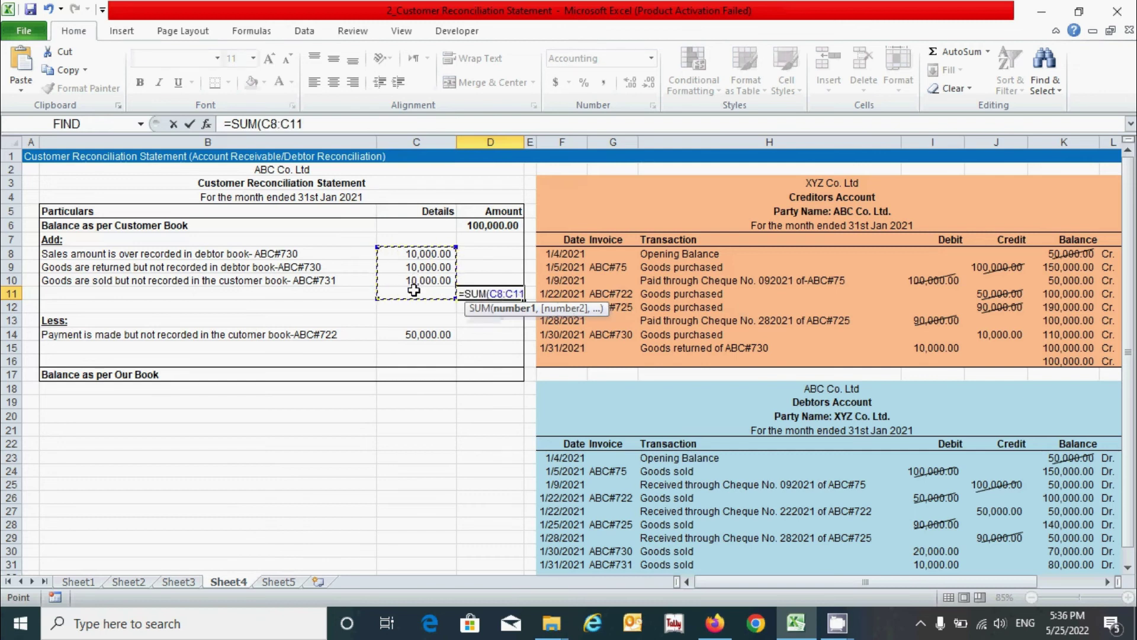
type(")")
key("Return")
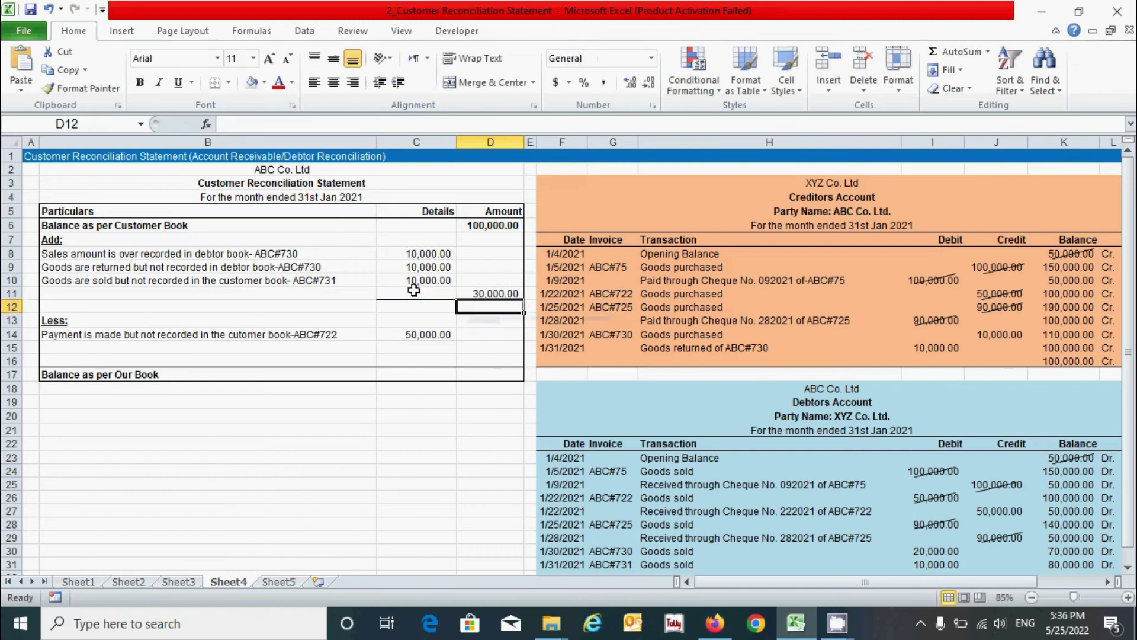
- Total the Less items as a negative amount in D16 with the formula =-SUM(C14:C16)
left_click(489, 359)
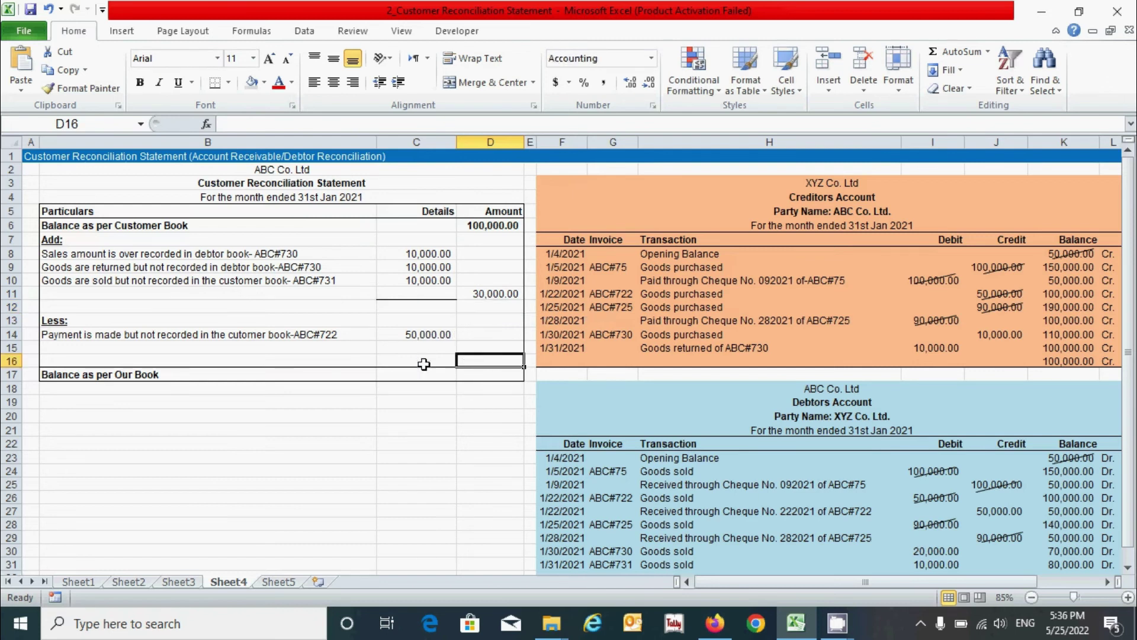
type("=")
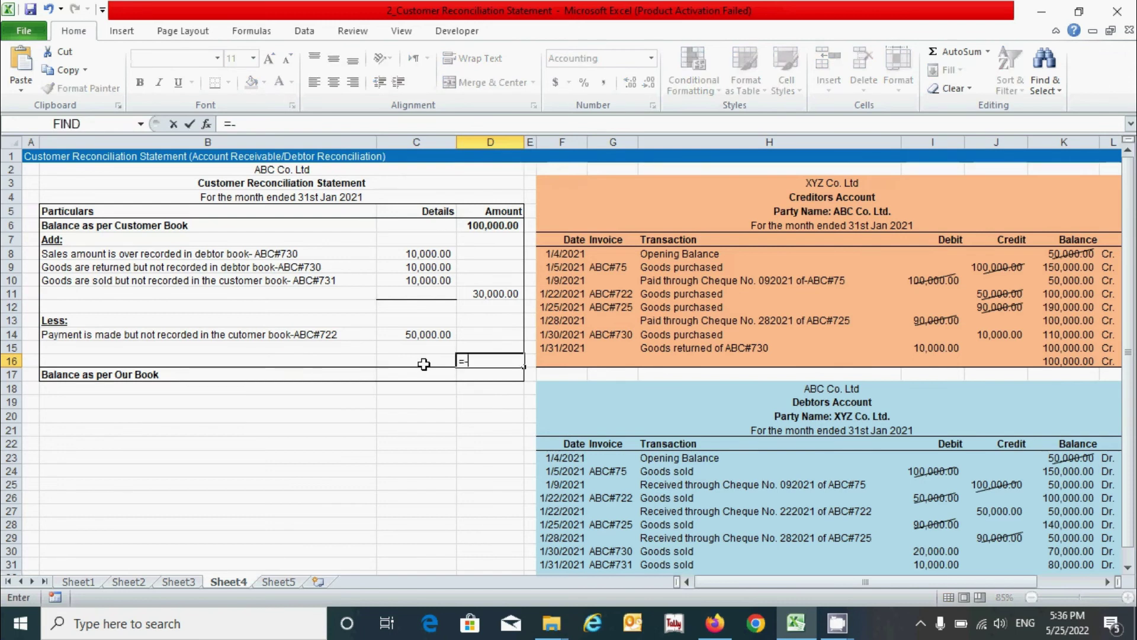
type("-SUM(")
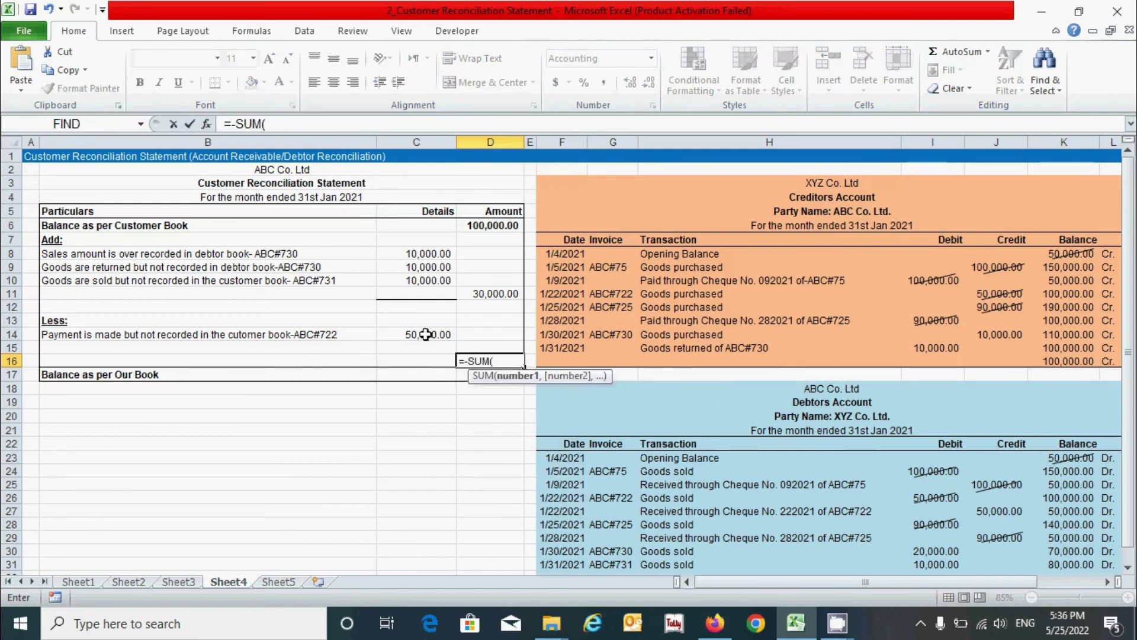
left_click_drag(425, 334, 423, 355)
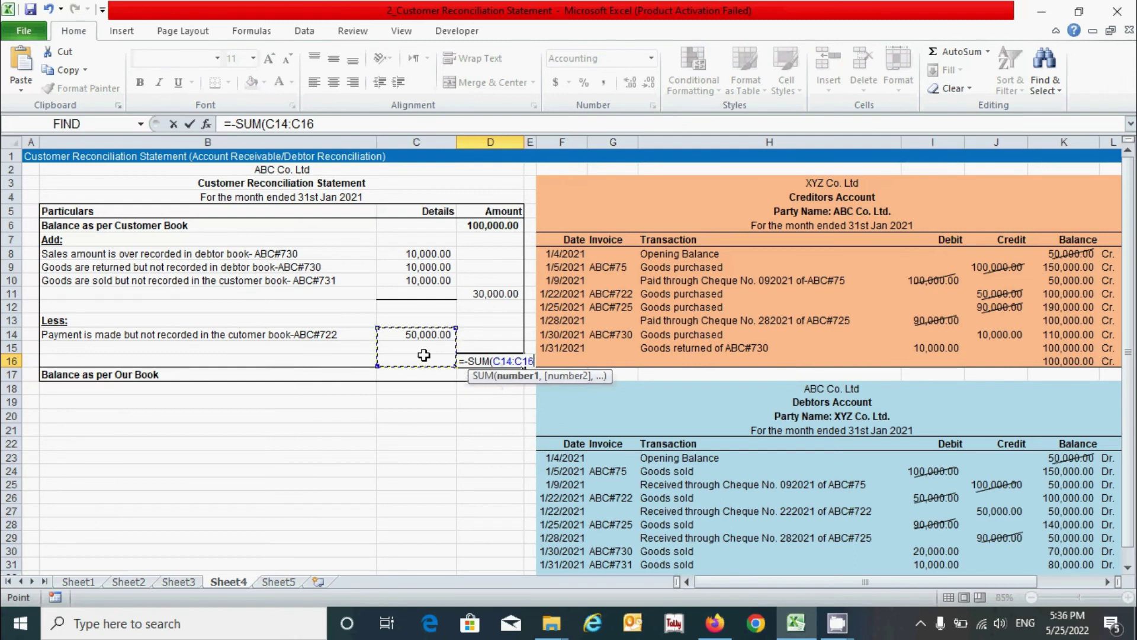
type(")")
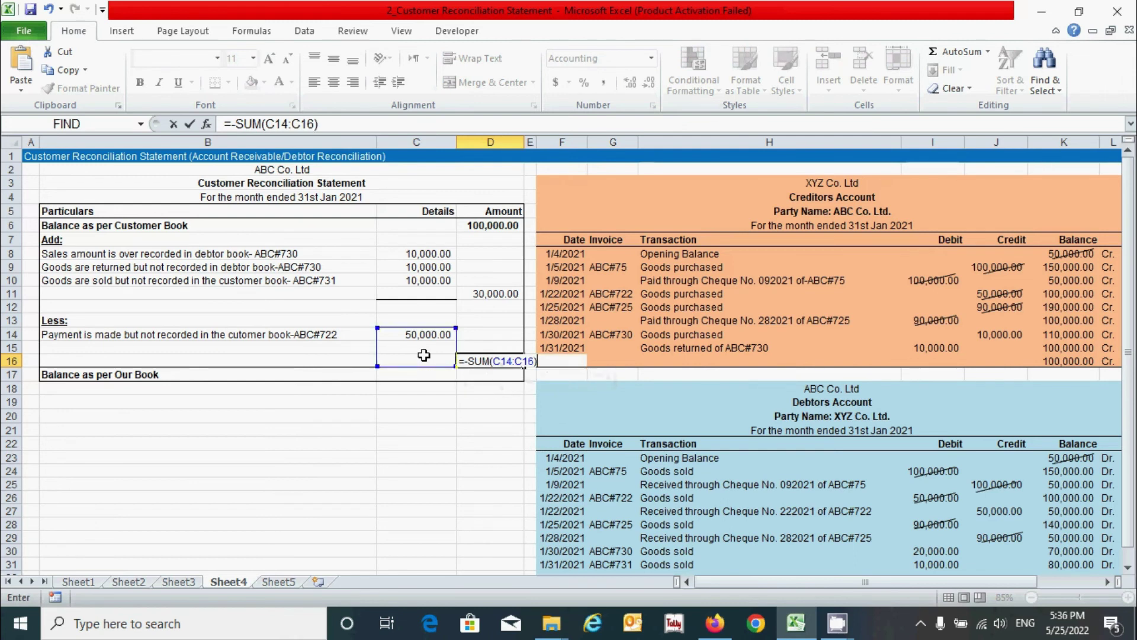
key("Return")
key("Up")
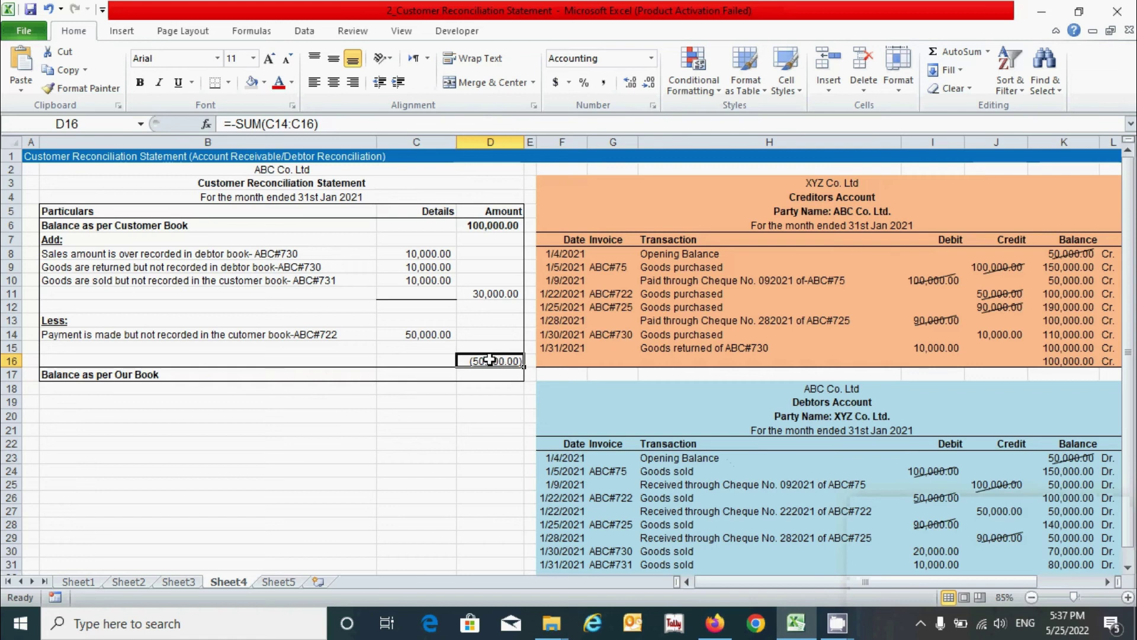
- Calculate the Balance as per Our Book in D17 with the formula =SUM(D6,D11,D16)
left_click(504, 377)
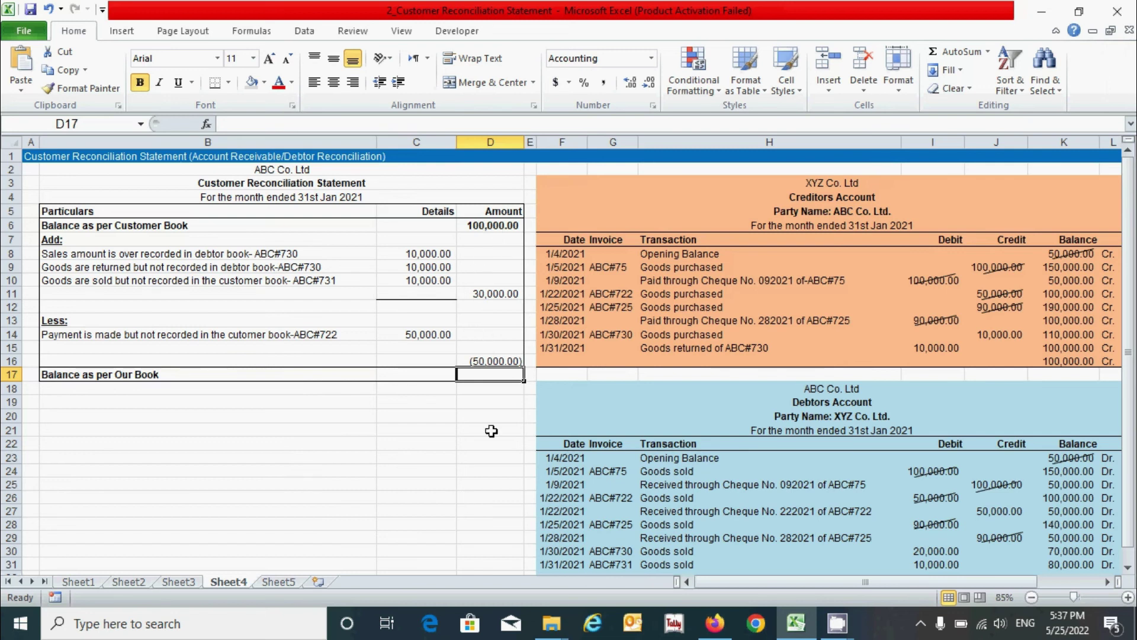
type("=SUM(")
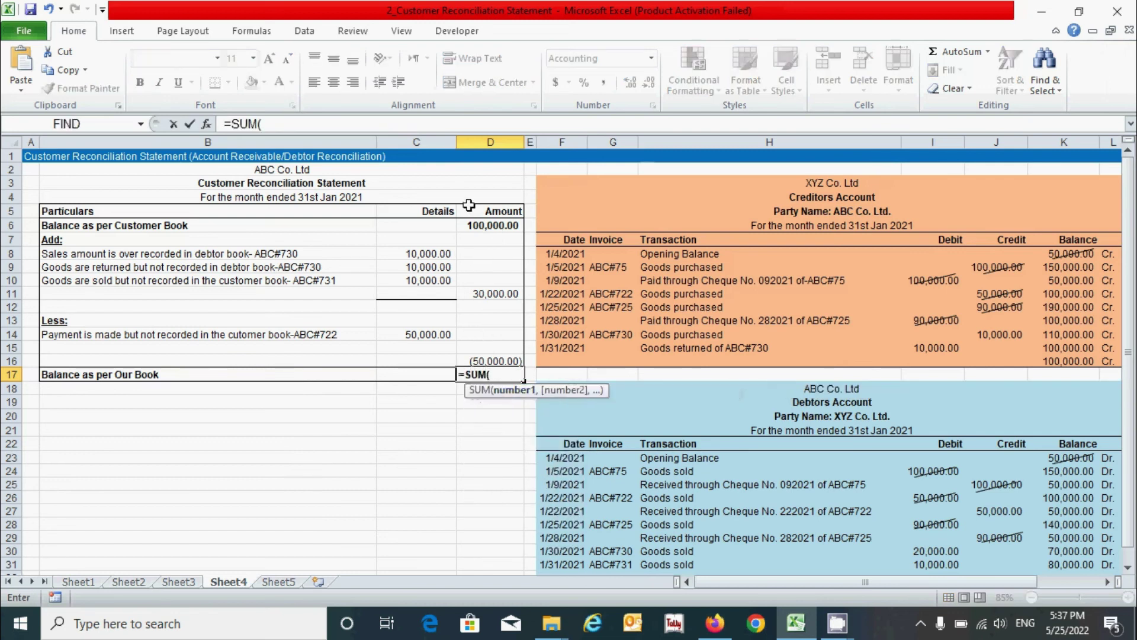
left_click(486, 226)
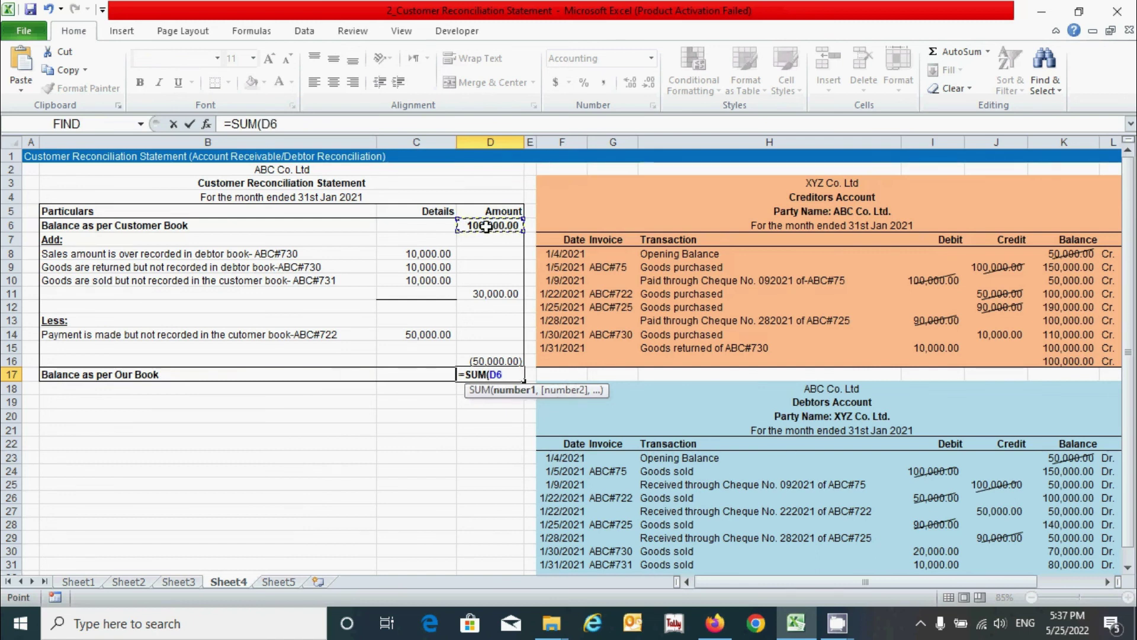
type(",")
left_click(494, 293)
type(",")
left_click(501, 359)
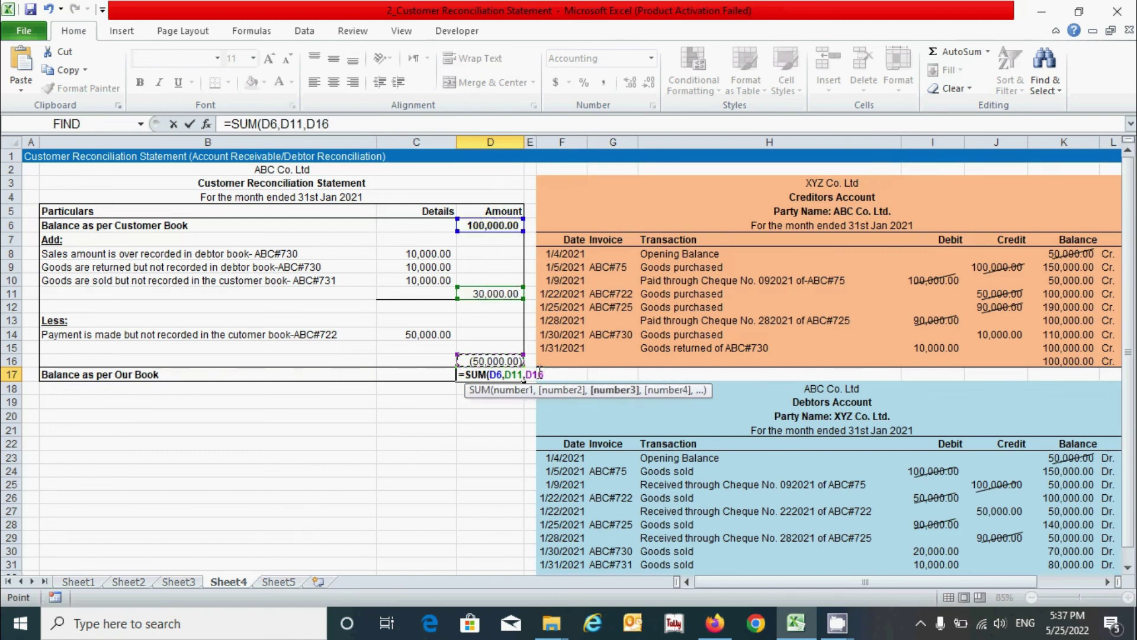
type(")")
key("Return")
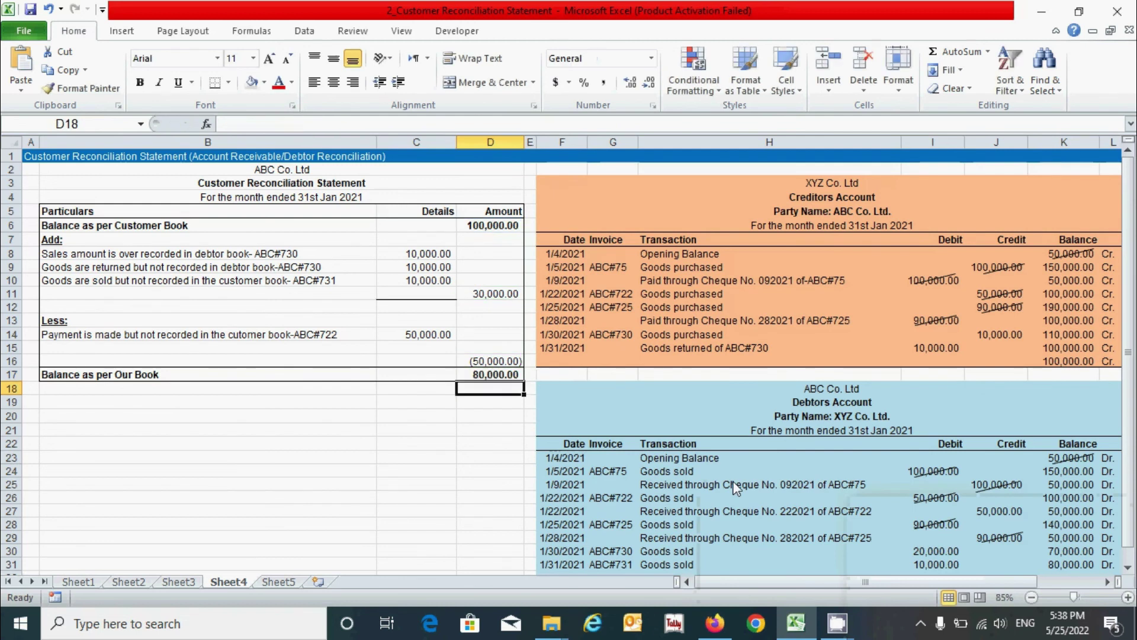
- Compare the reconciled balance in D17 with the debtors account's closing balance in K31
left_click(493, 457)
left_click(500, 373)
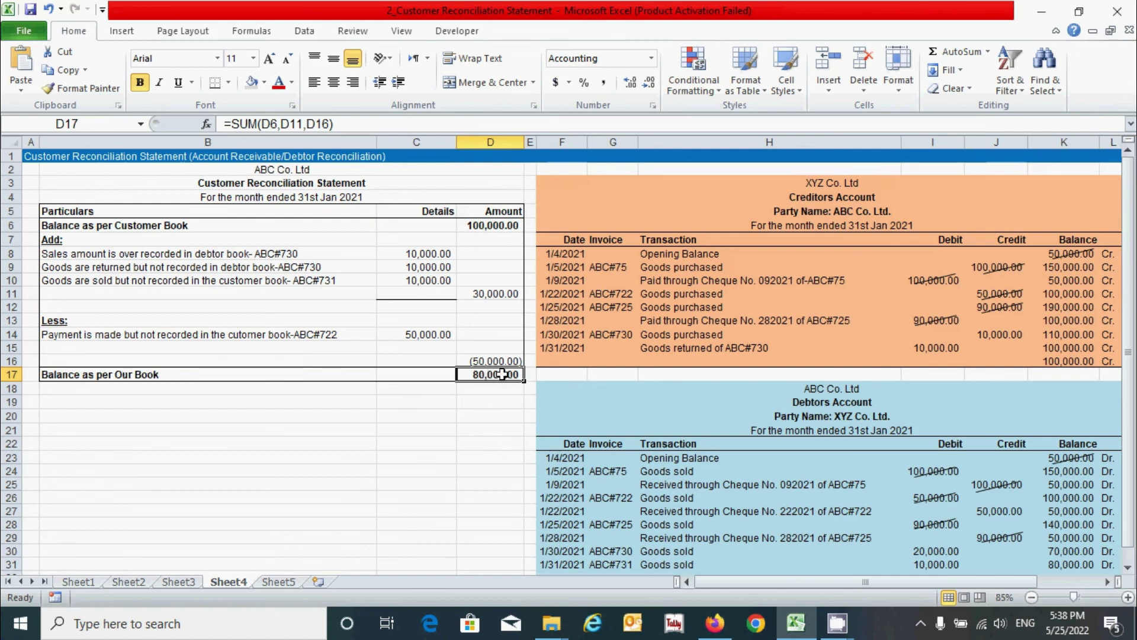
left_click(1065, 569)
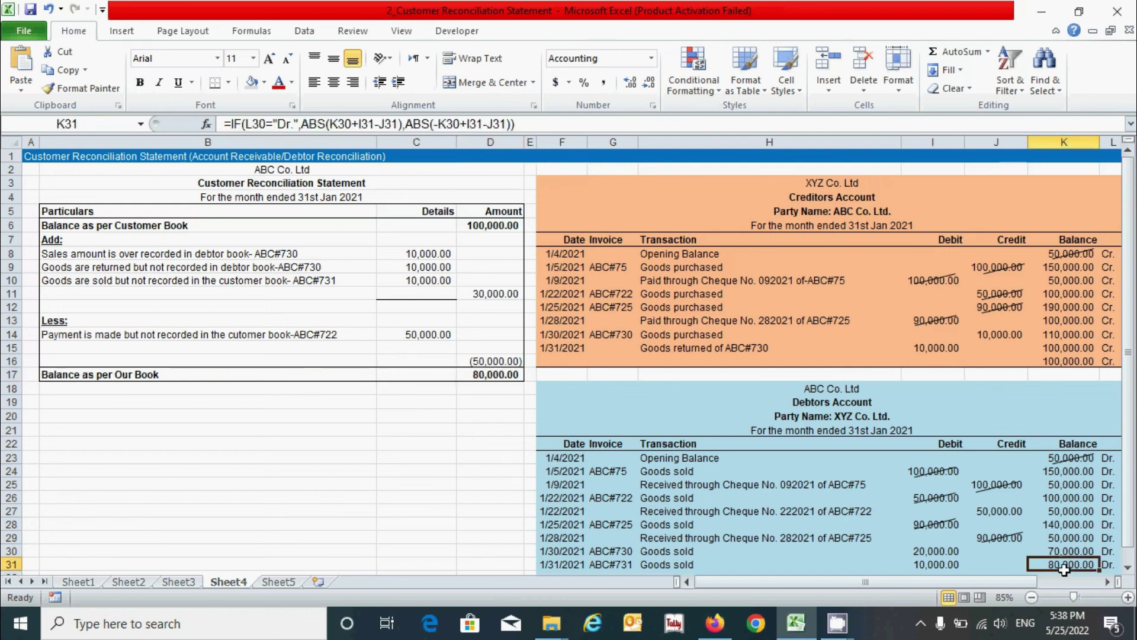
left_click(380, 432)
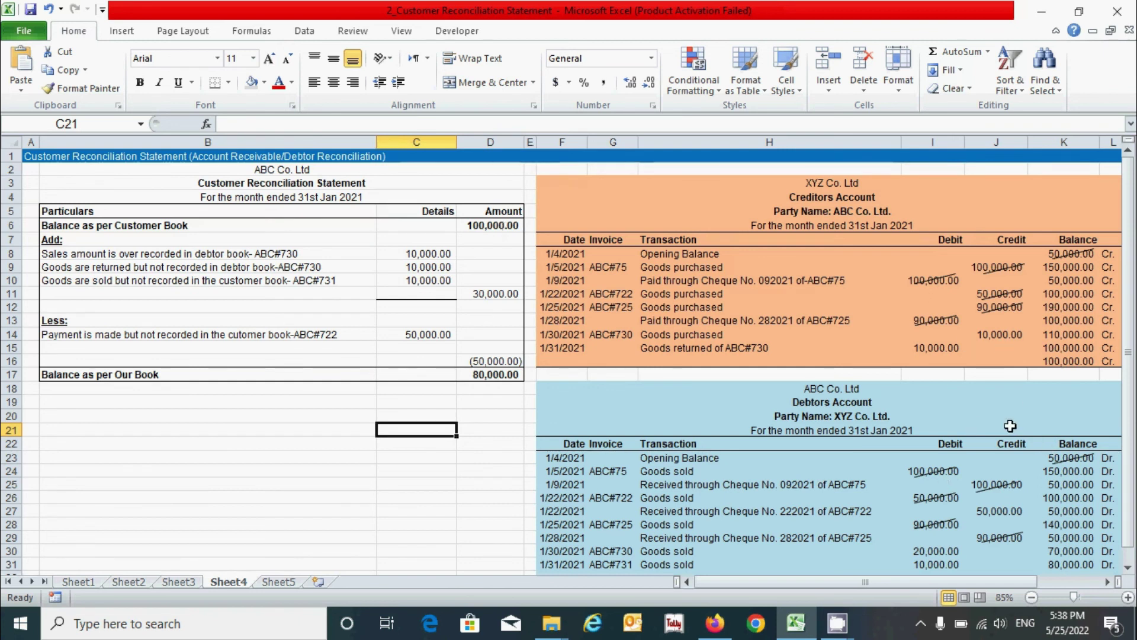
left_click(299, 472)
left_click(414, 405)
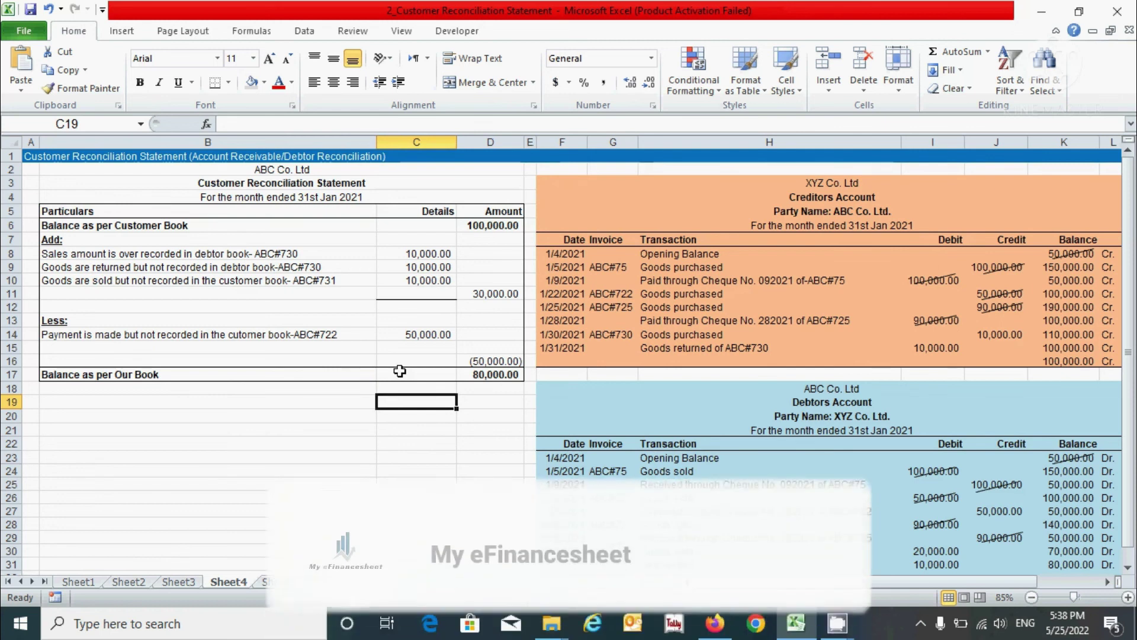